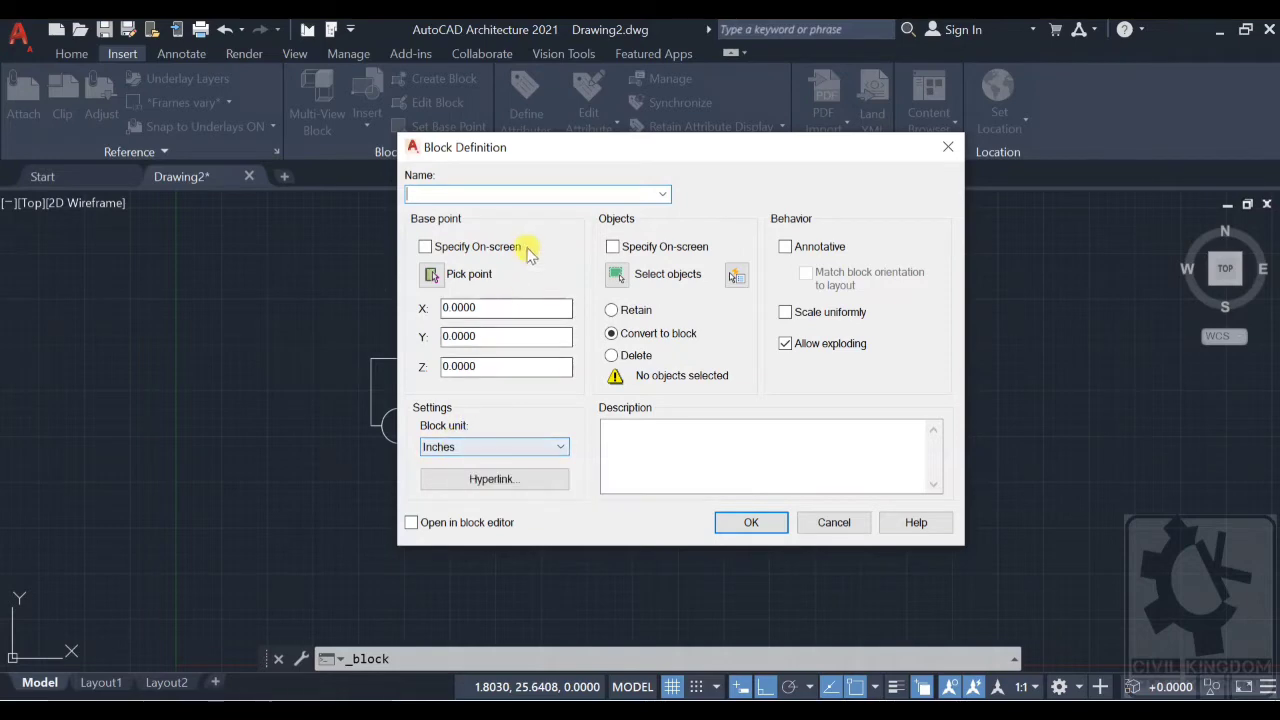
Step: Set the block's base point at the lower-left corner endpoint of the bus outline
{"action": "left_click", "coordinate": [548, 192]}
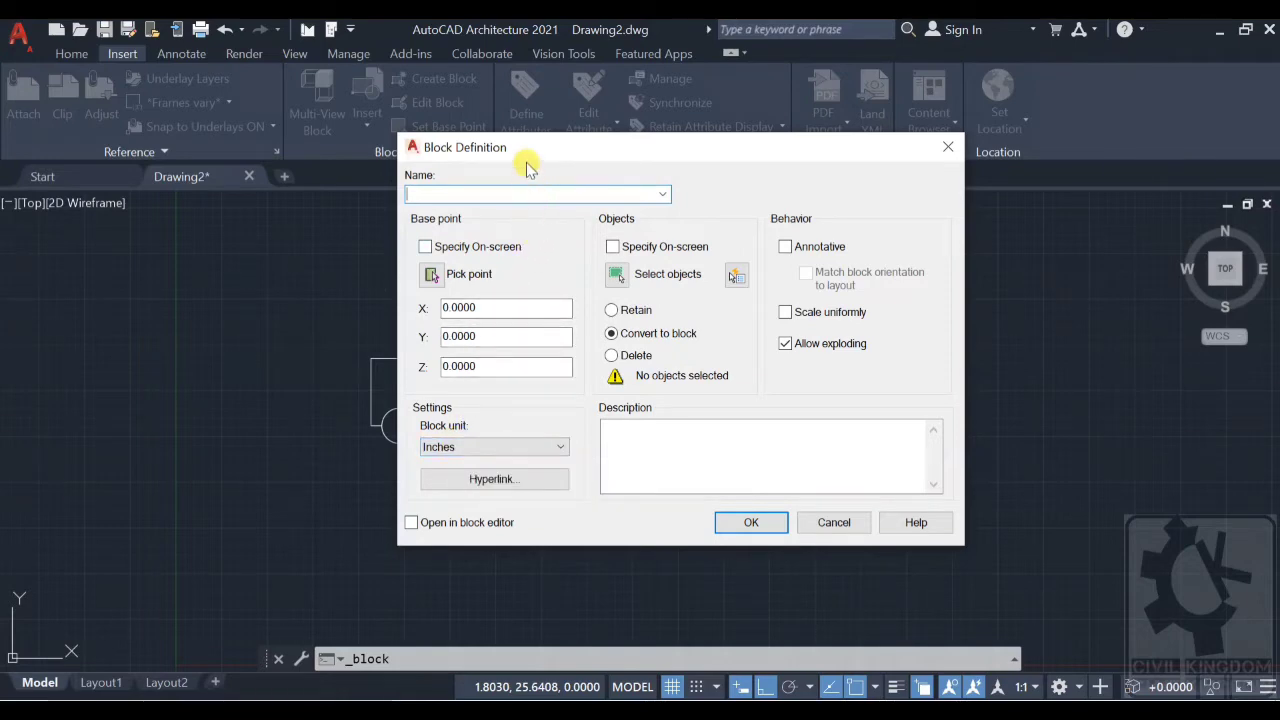
{"action": "left_click_drag", "start_coordinate": [533, 155], "coordinate": [726, 151]}
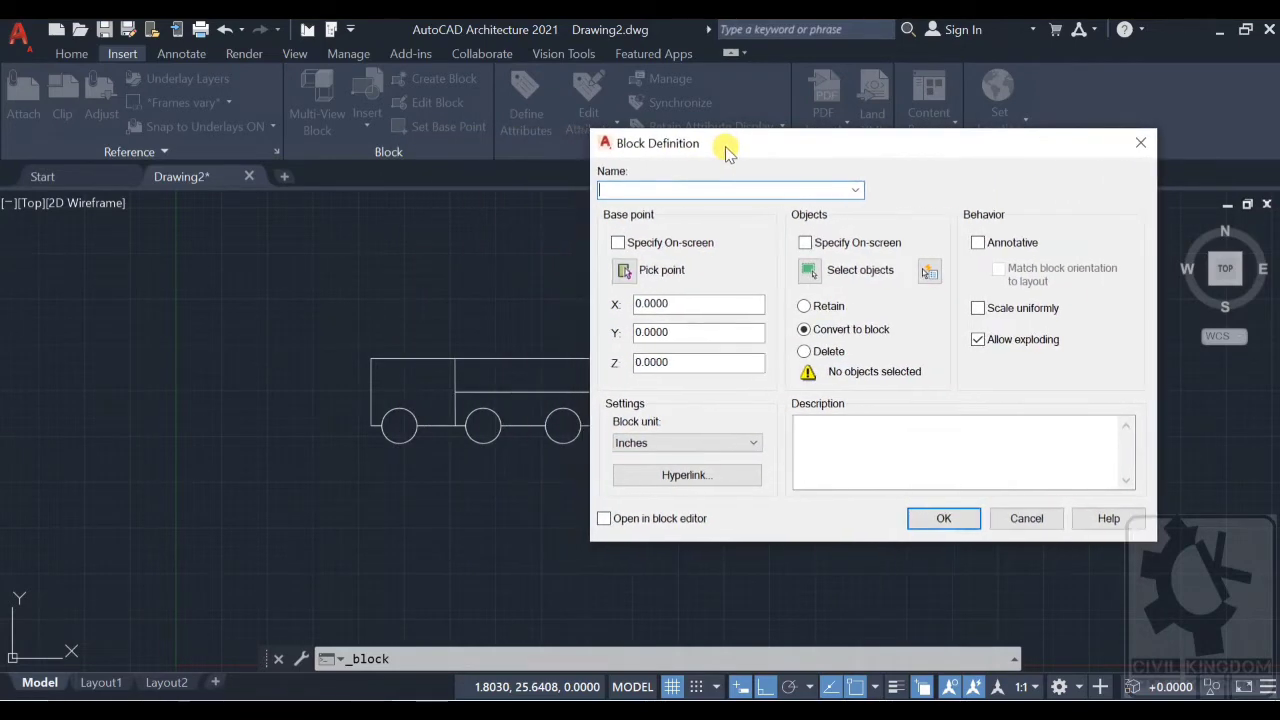
{"action": "left_click", "coordinate": [655, 190]}
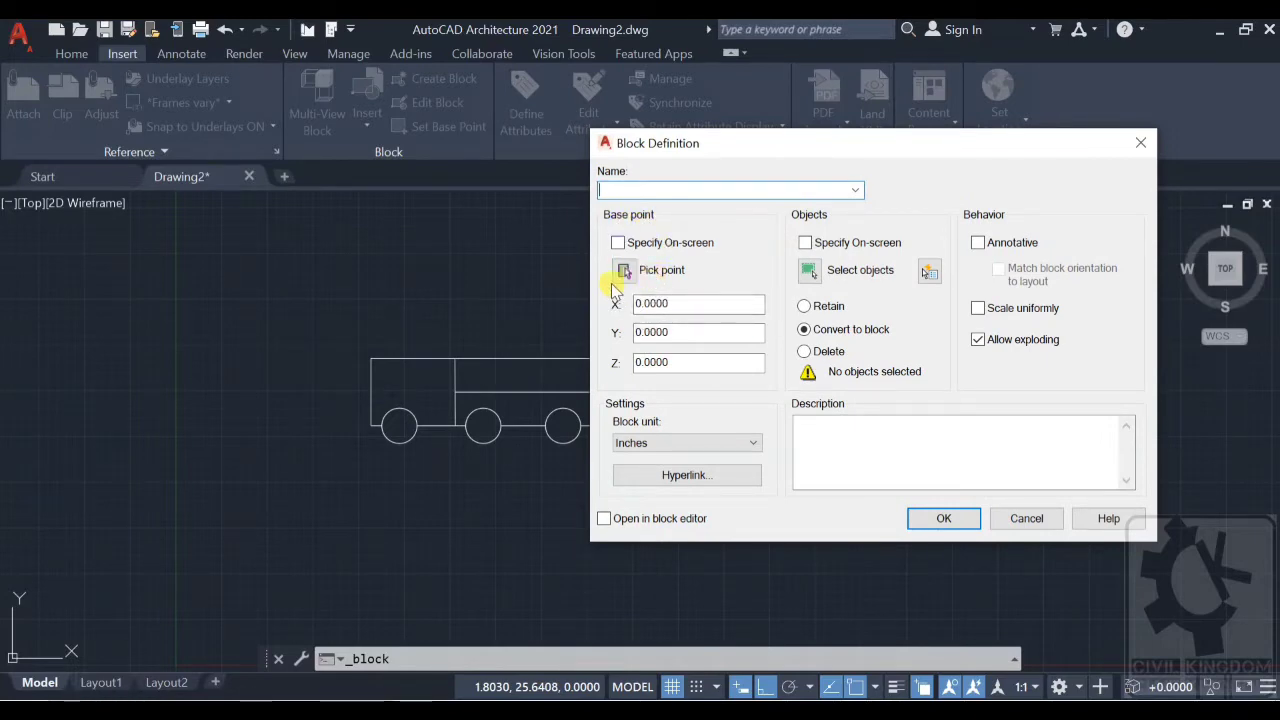
{"action": "left_click", "coordinate": [624, 271]}
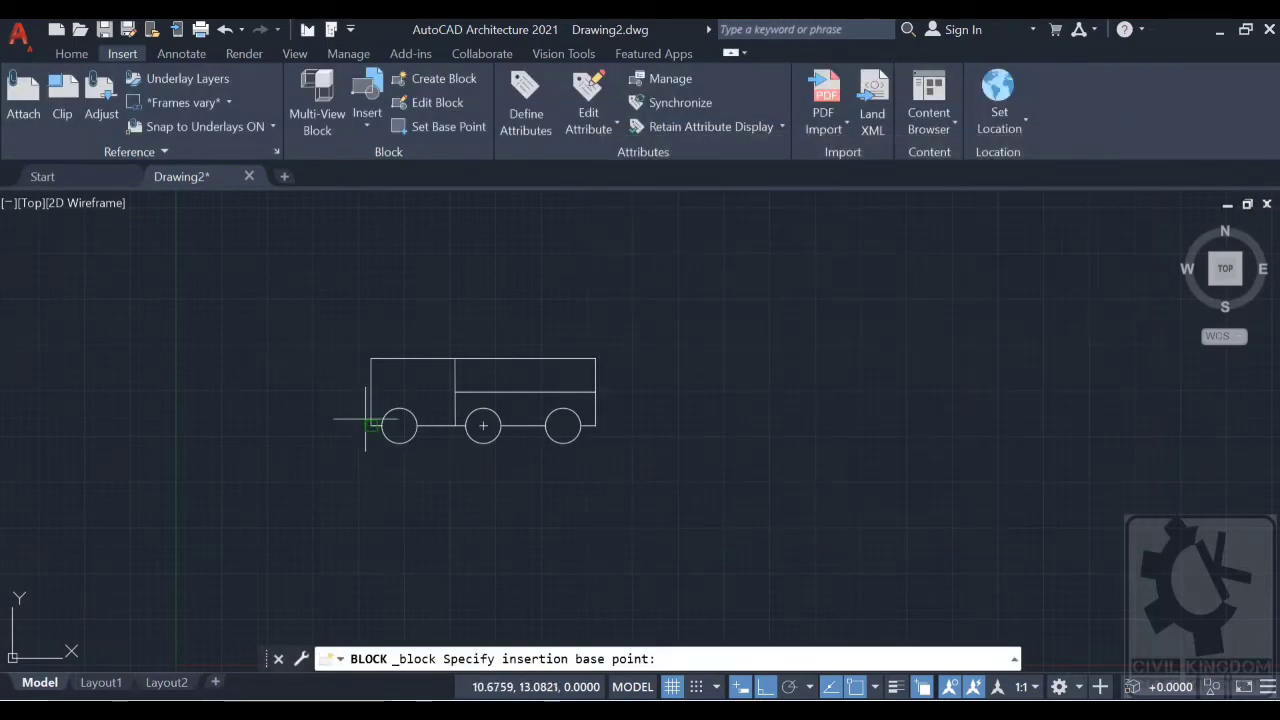
{"action": "scroll", "coordinate": [366, 420], "scroll_direction": "up", "scroll_amount": 2}
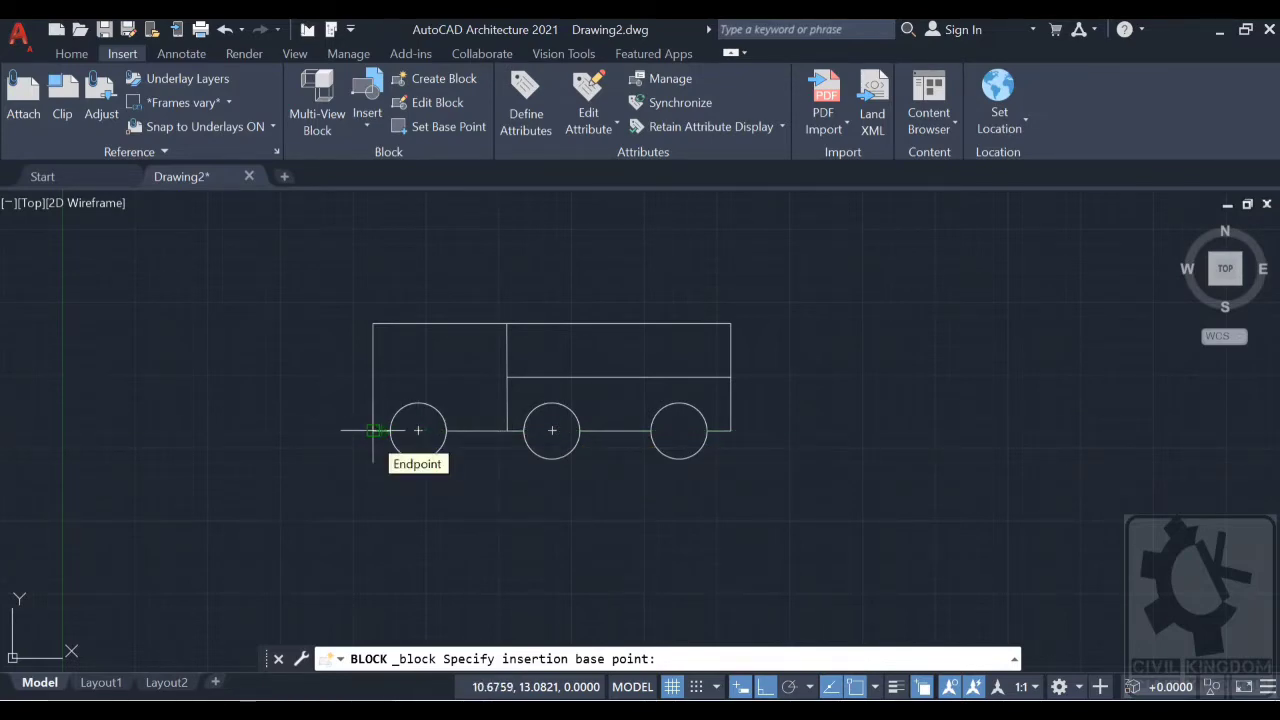
{"action": "left_click", "coordinate": [373, 431]}
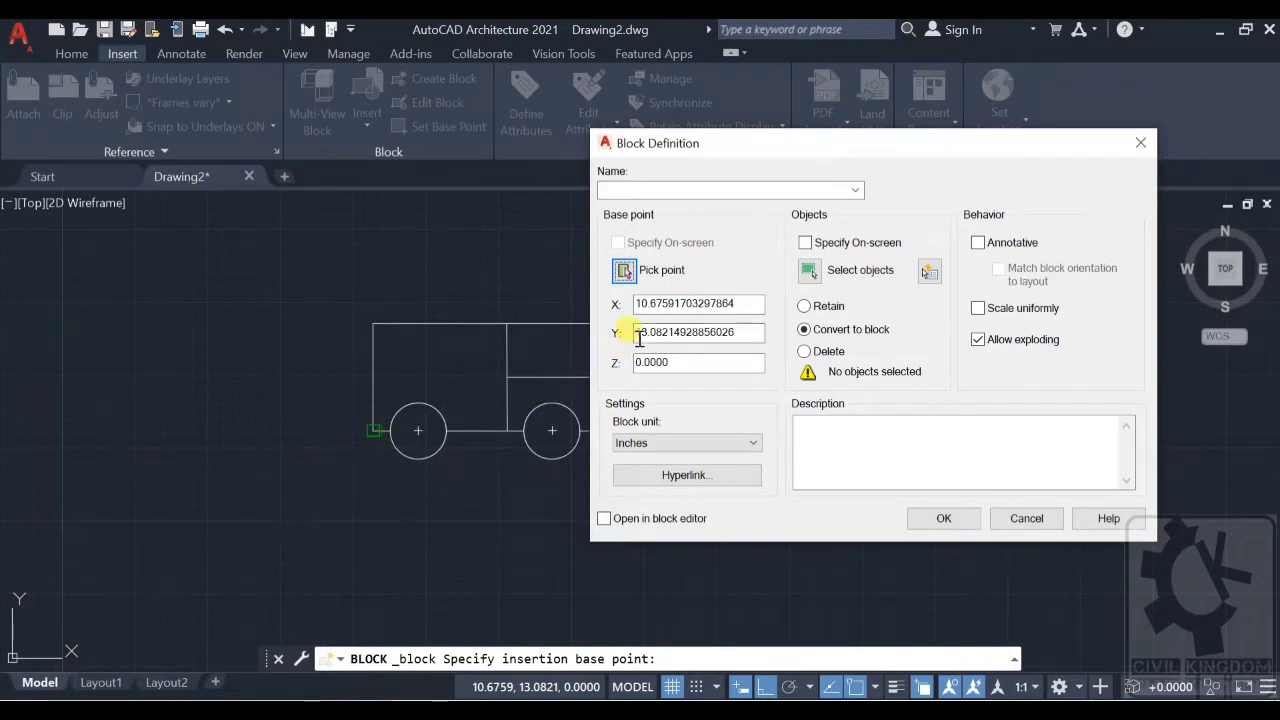
Step: Select all the lines and wheel circles of the bus as the block's objects
{"action": "left_click", "coordinate": [810, 273]}
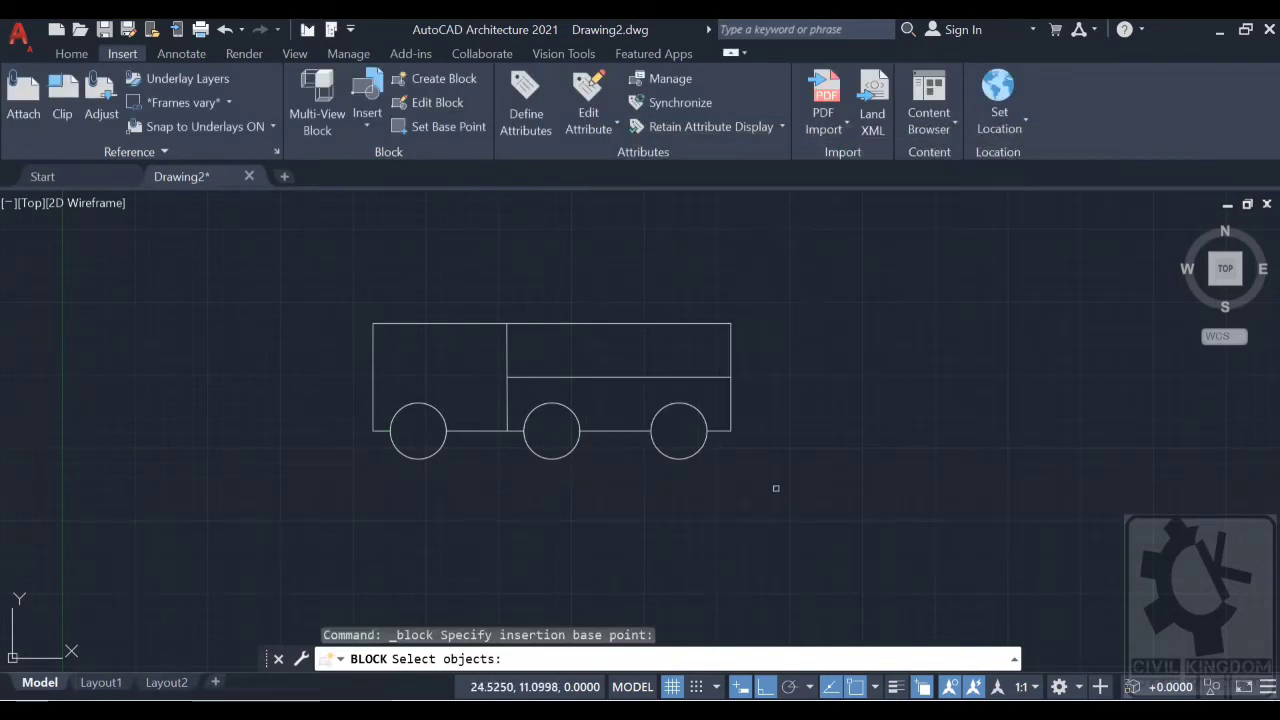
{"action": "mouse_move", "coordinate": [775, 488]}
{"action": "left_mouse_down"}
{"action": "mouse_move", "coordinate": [676, 426]}
{"action": "mouse_move", "coordinate": [654, 392]}
{"action": "mouse_move", "coordinate": [480, 355]}
{"action": "mouse_move", "coordinate": [262, 391]}
{"action": "mouse_move", "coordinate": [241, 428]}
{"action": "left_mouse_up"}
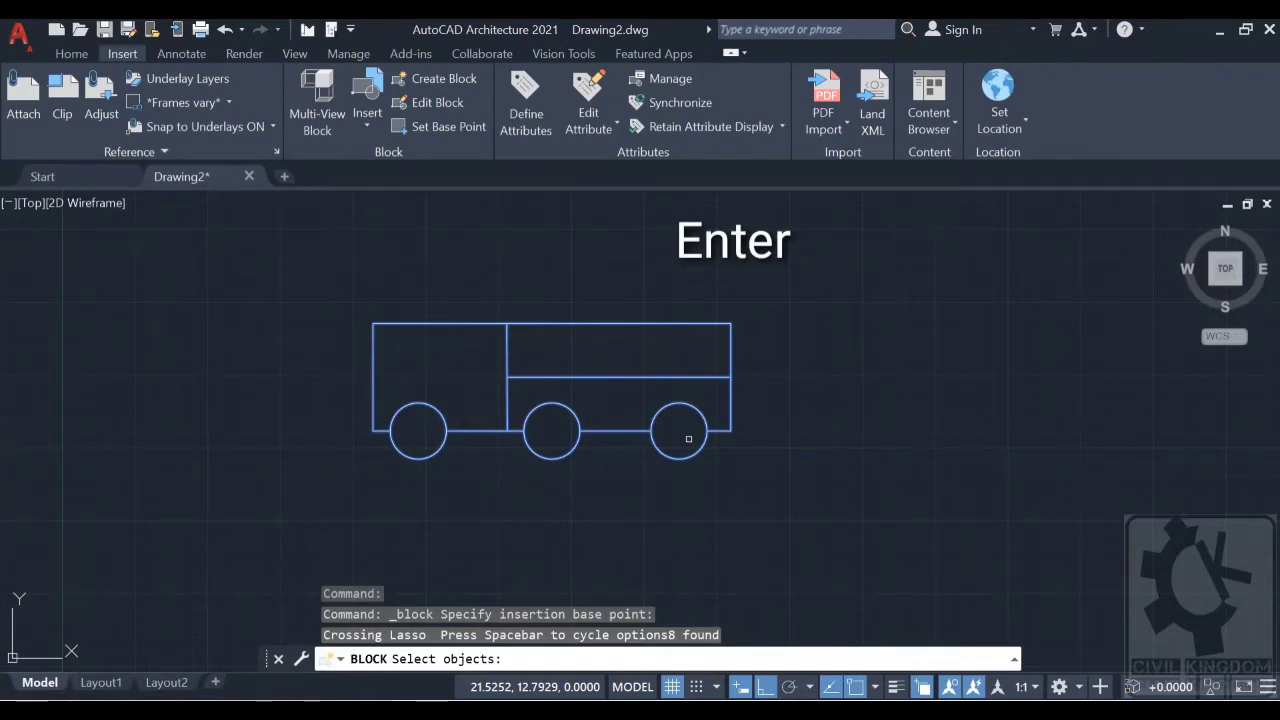
{"action": "key", "text": "Return"}
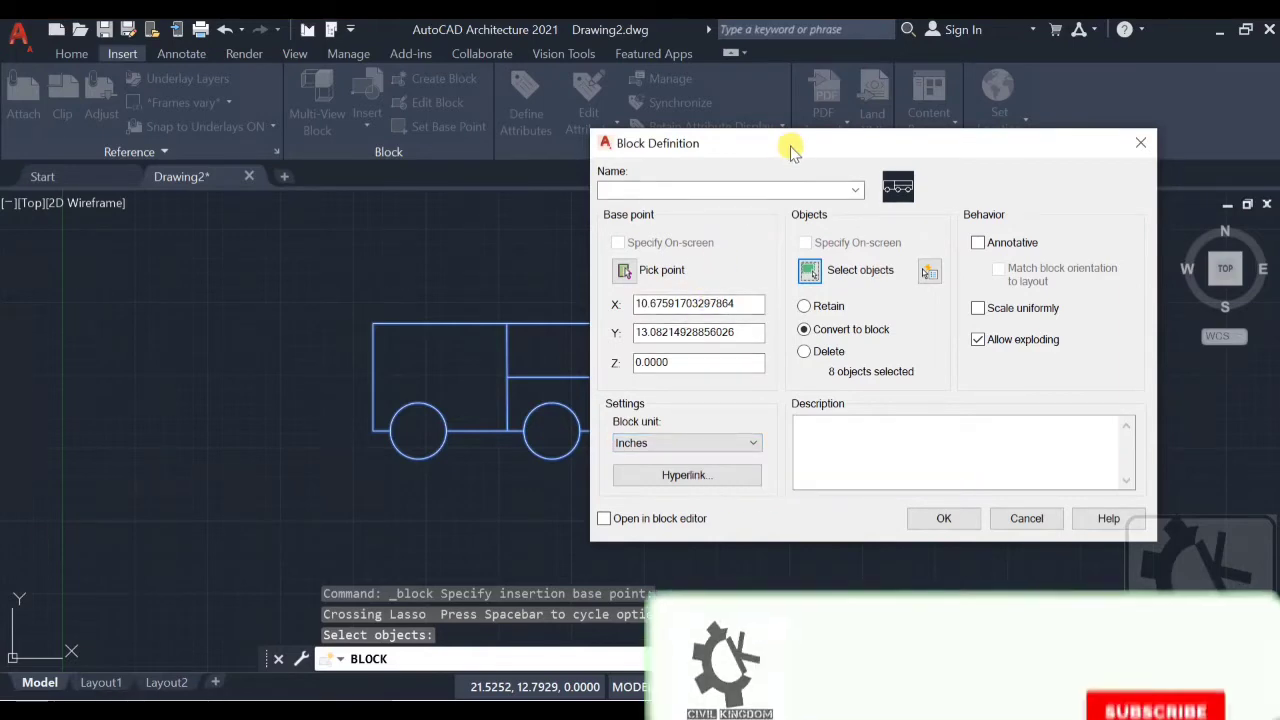
Step: Name the block "bus" and create it, converting the selected objects to the block
{"action": "left_click_drag", "start_coordinate": [792, 150], "coordinate": [493, 193]}
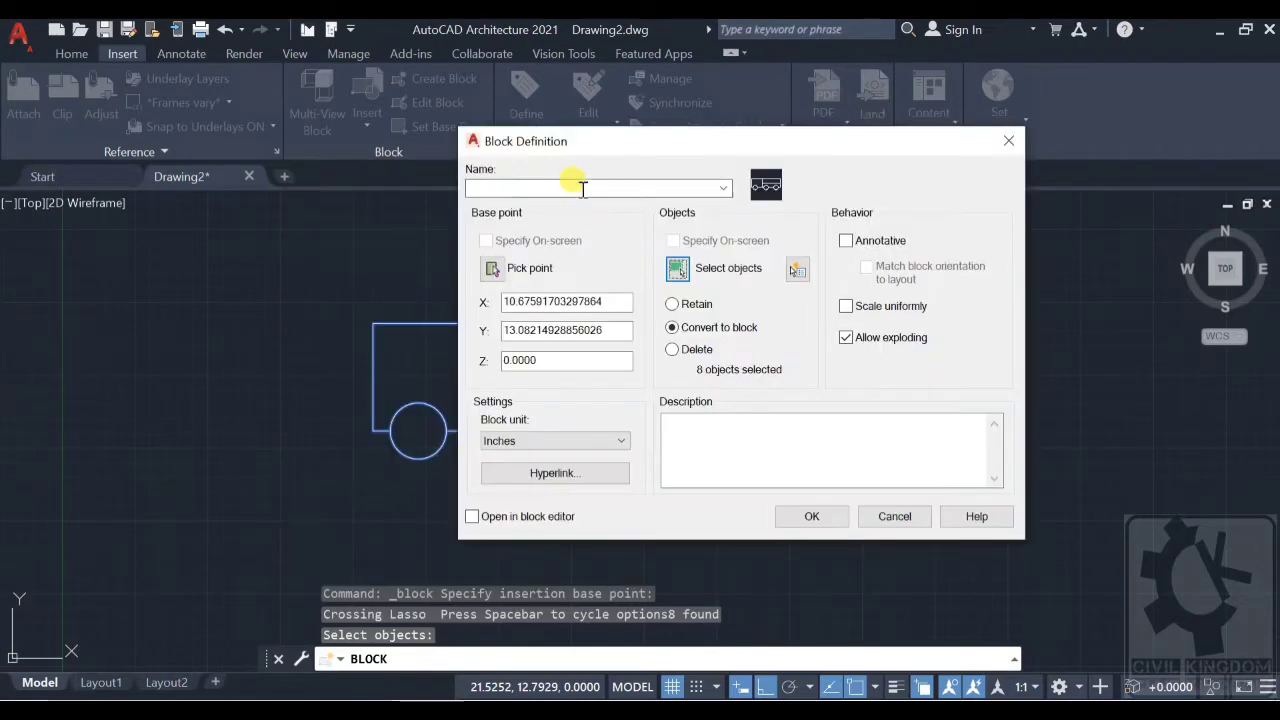
{"action": "right_click", "coordinate": [584, 190]}
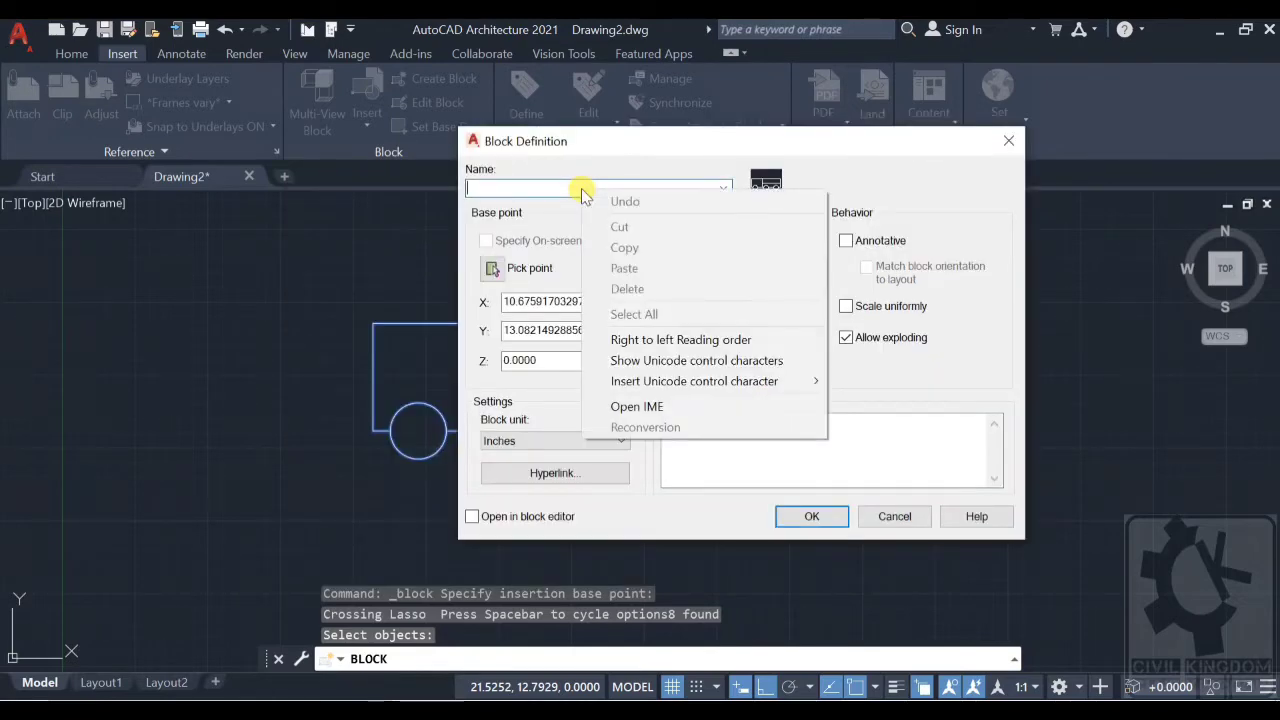
{"action": "left_click", "coordinate": [565, 184]}
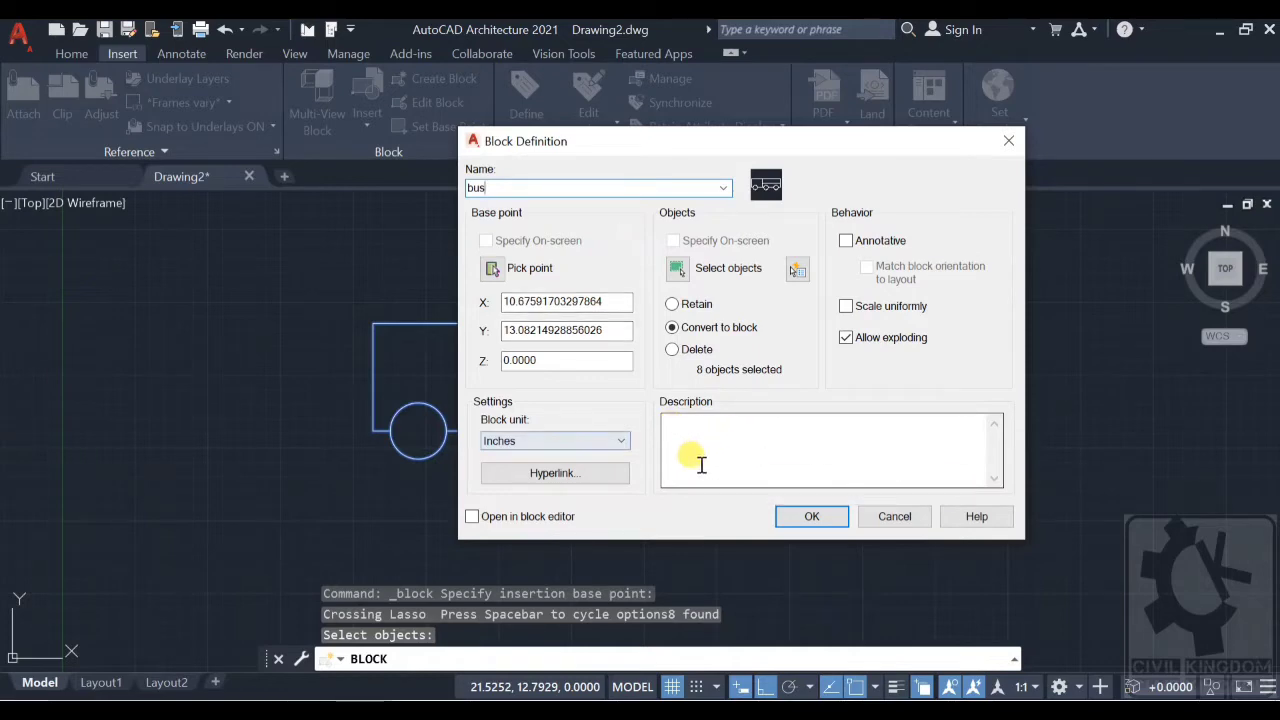
{"action": "left_click", "coordinate": [810, 518]}
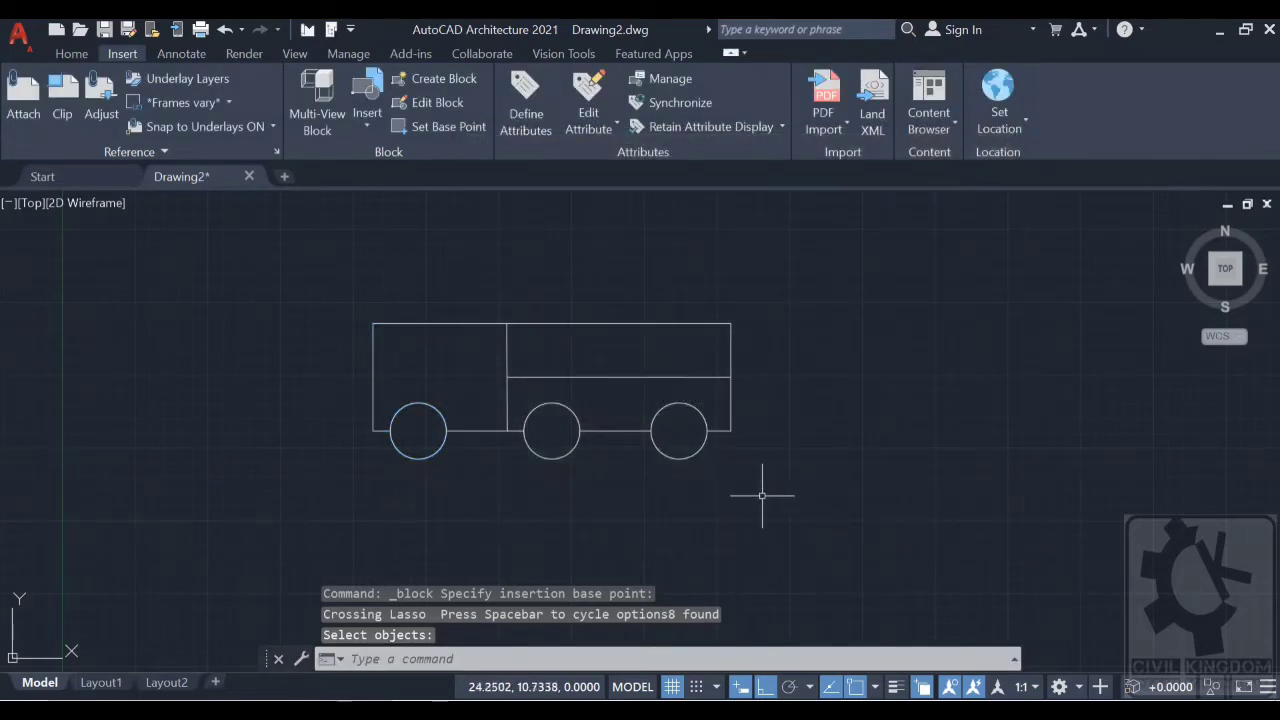
{"action": "left_click", "coordinate": [702, 410]}
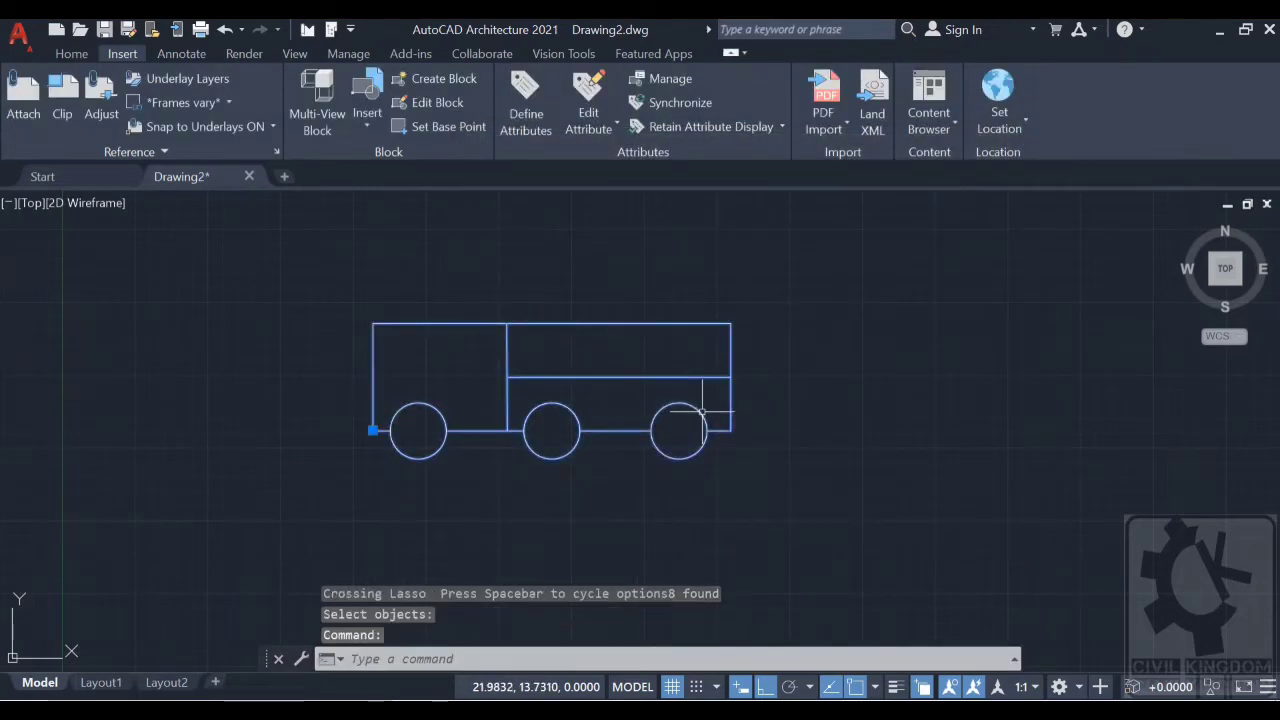
{"action": "left_click", "coordinate": [689, 486]}
{"action": "scroll", "coordinate": [689, 486], "scroll_direction": "down", "scroll_amount": 2}
{"action": "key", "text": "Escape"}
{"action": "key", "text": "Escape"}
Step: Copy the bus block from its lower-left corner to five scattered spots around the original, with Ortho turned off
{"action": "left_click", "coordinate": [80, 56]}
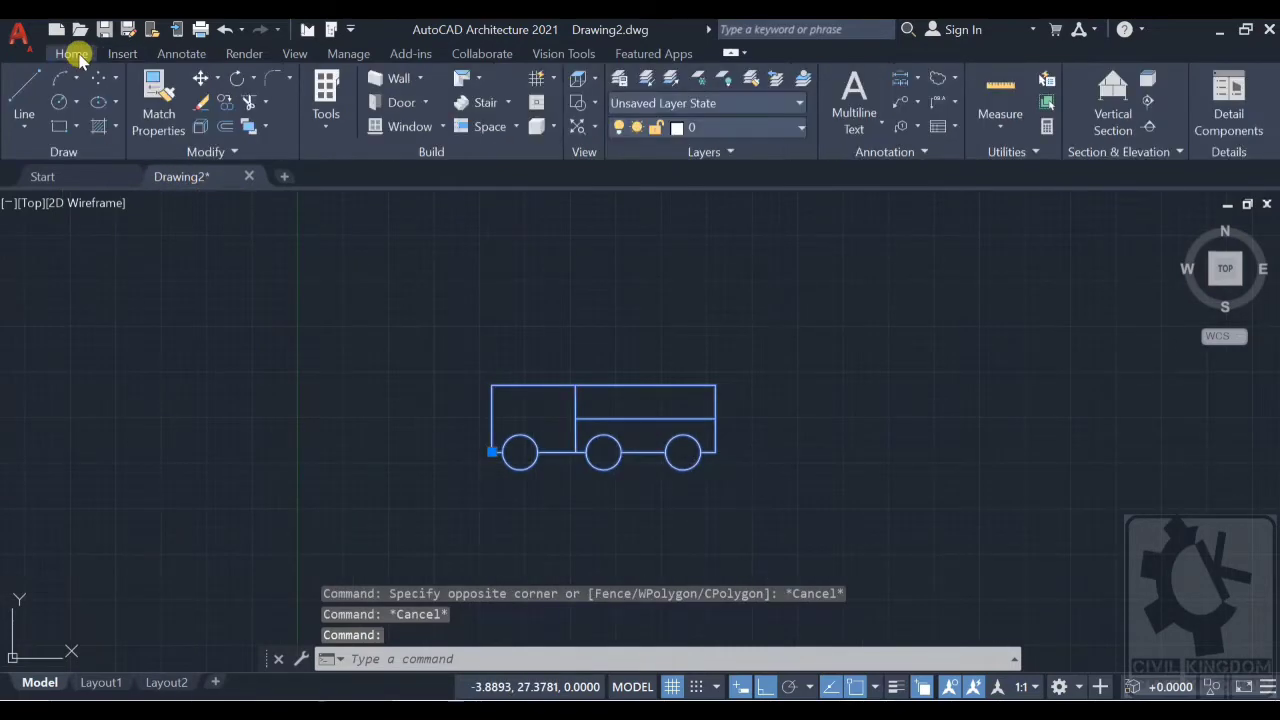
{"action": "left_click", "coordinate": [228, 103]}
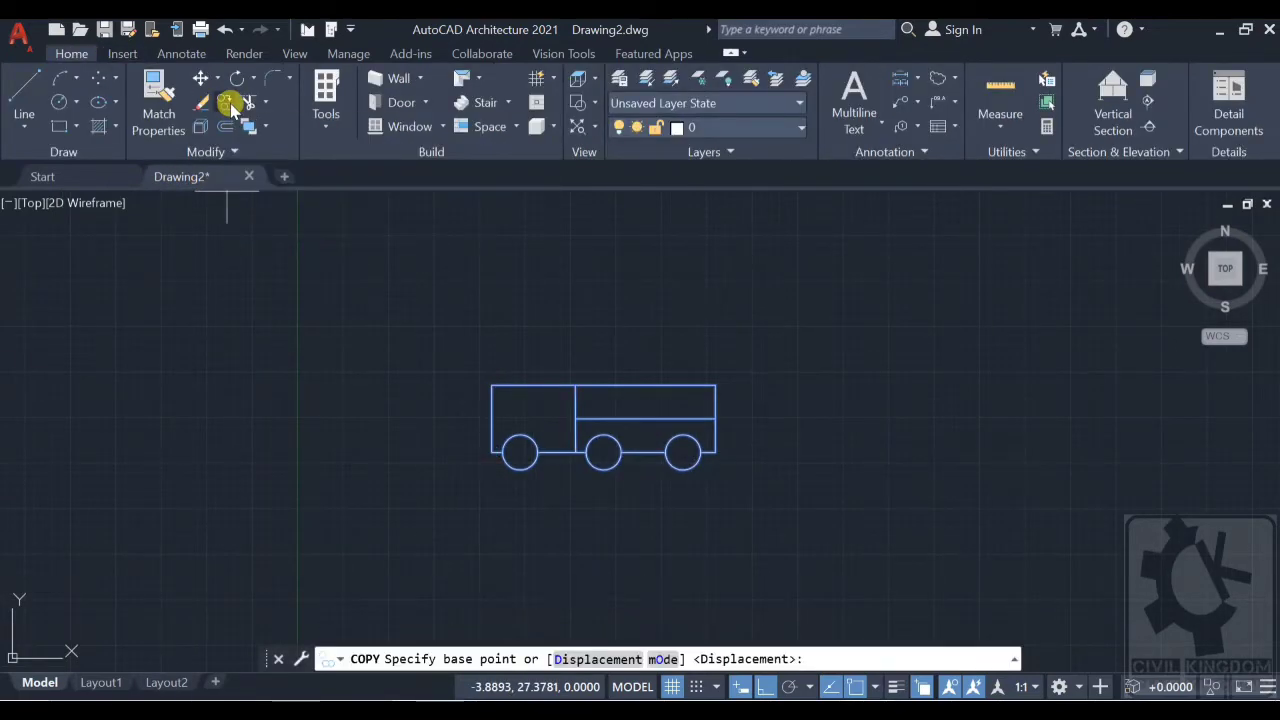
{"action": "left_click", "coordinate": [491, 453]}
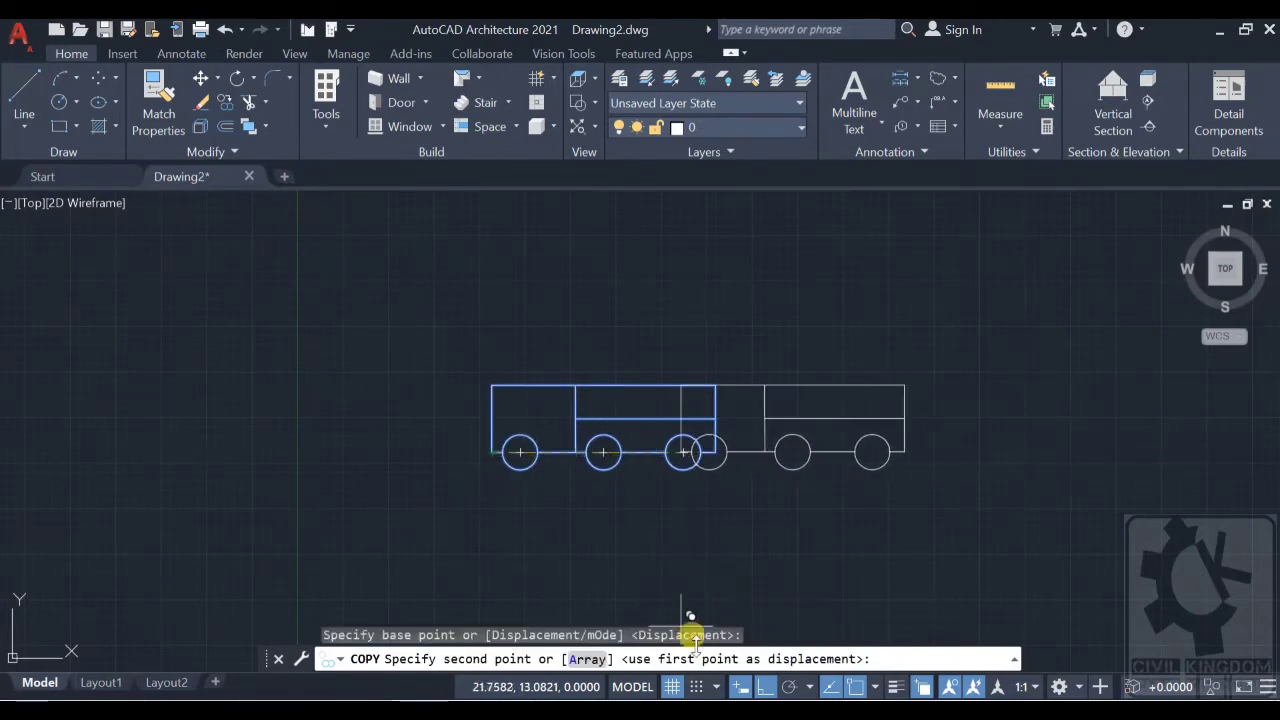
{"action": "left_click", "coordinate": [764, 687]}
{"action": "left_click", "coordinate": [834, 377]}
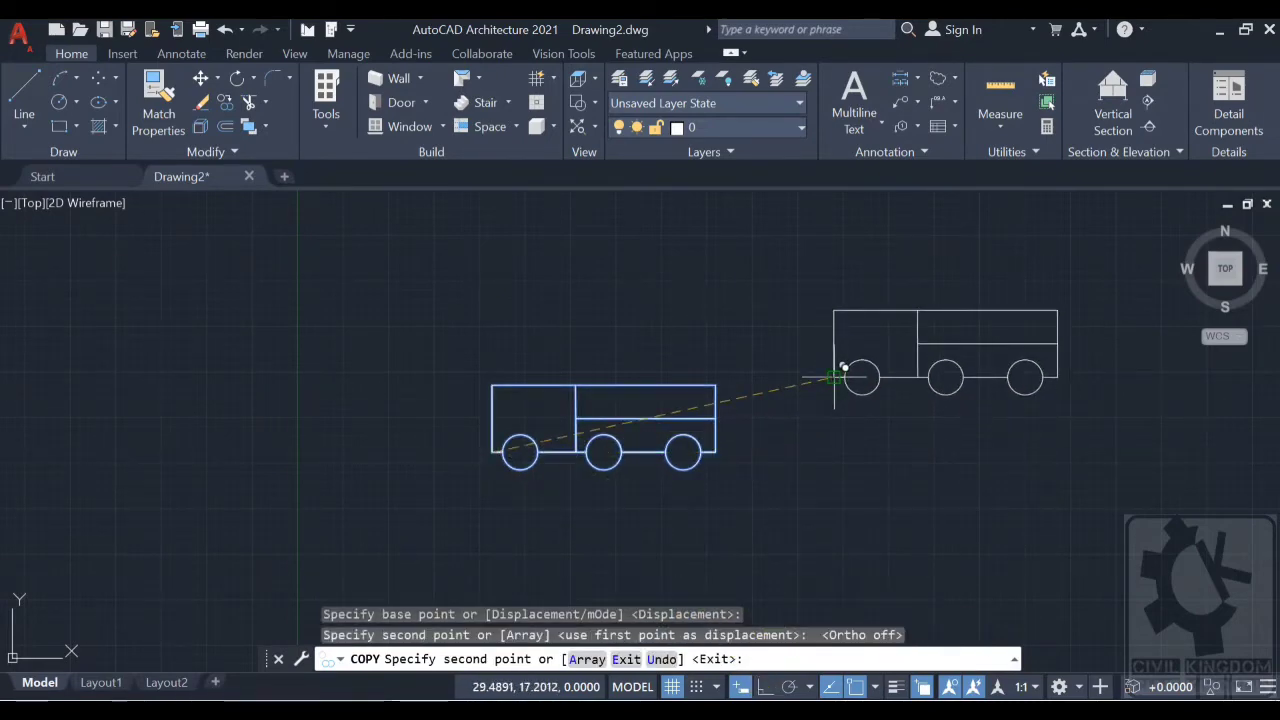
{"action": "left_click", "coordinate": [254, 307]}
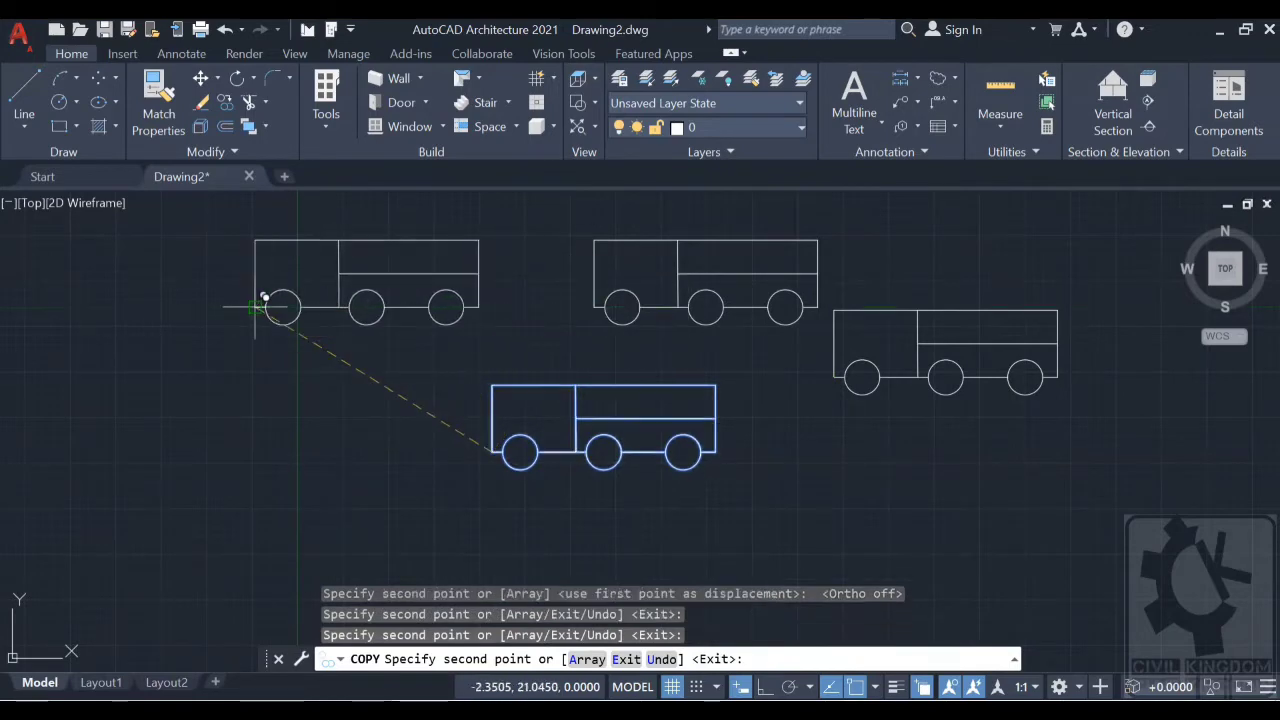
{"action": "left_click", "coordinate": [222, 530]}
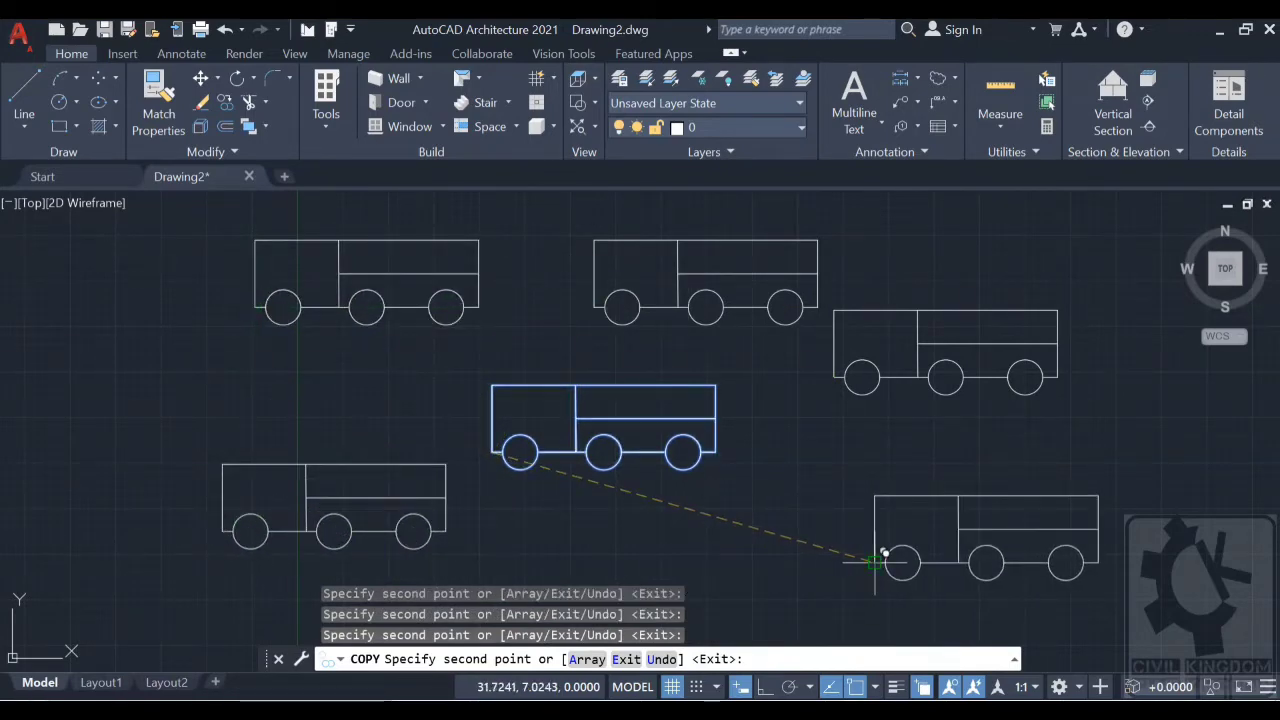
{"action": "left_click", "coordinate": [884, 552]}
{"action": "key", "text": "Escape"}
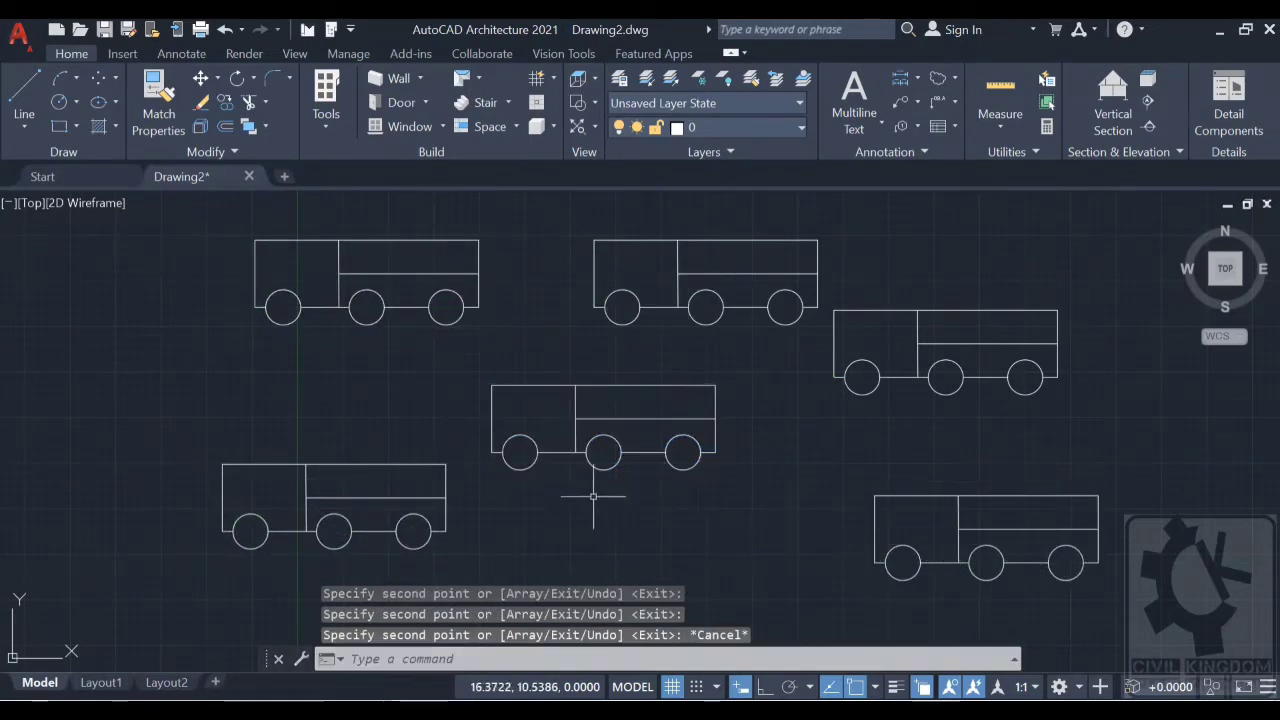
Step: Open the original bus block's definition in the Block Editor
{"action": "left_click", "coordinate": [537, 458]}
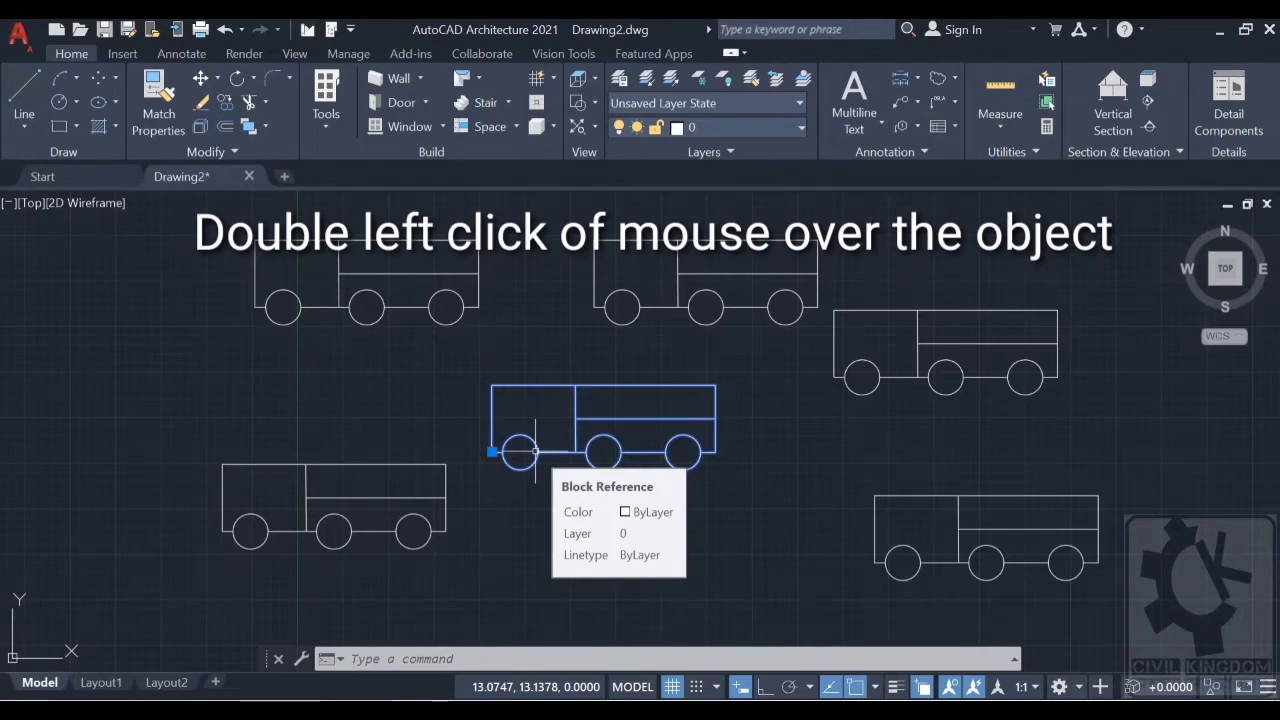
{"action": "double_click", "coordinate": [535, 452]}
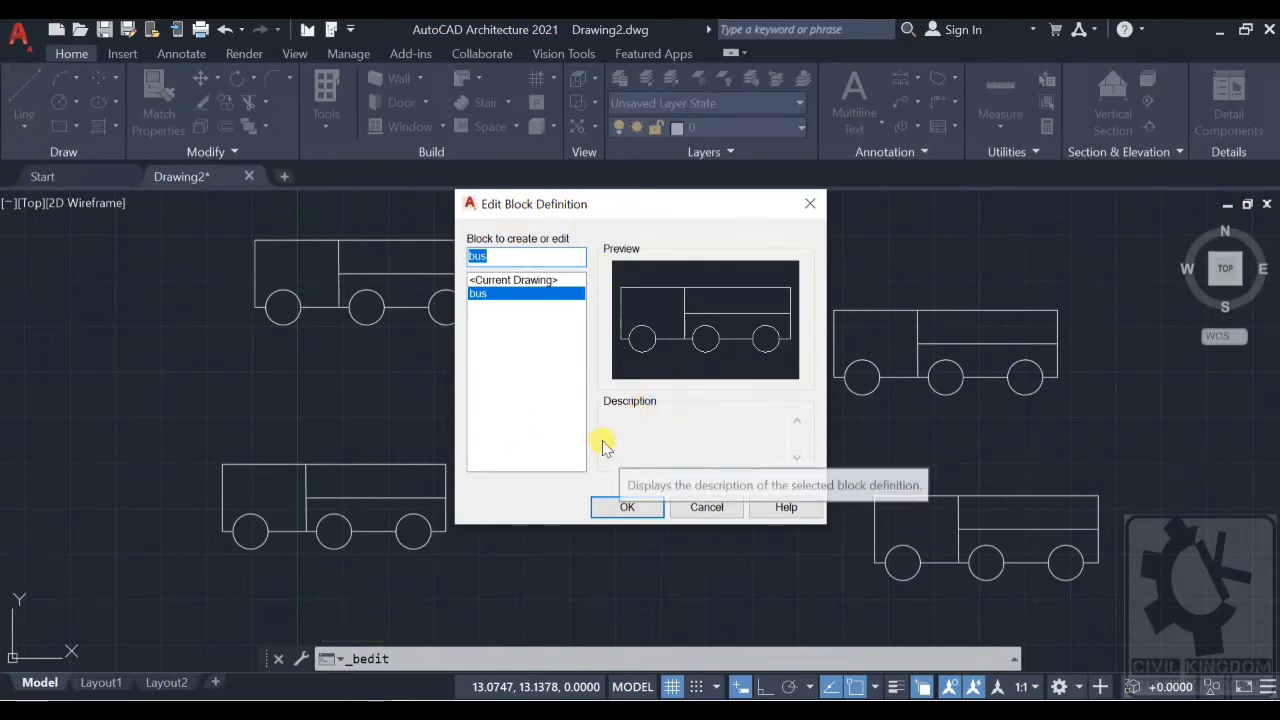
{"action": "left_click", "coordinate": [627, 508]}
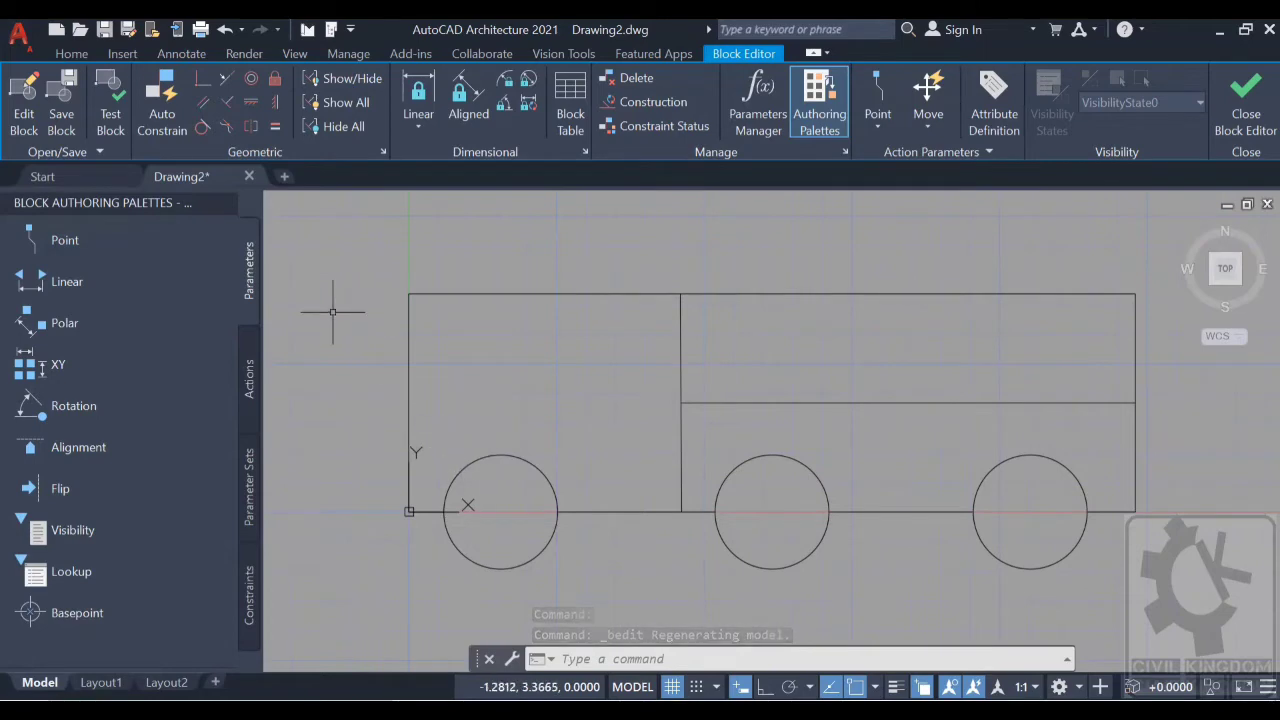
Step: Draw concentric inner circles with a radius of about 0.64 in the front and middle wheels of the bus
{"action": "left_click", "coordinate": [78, 58]}
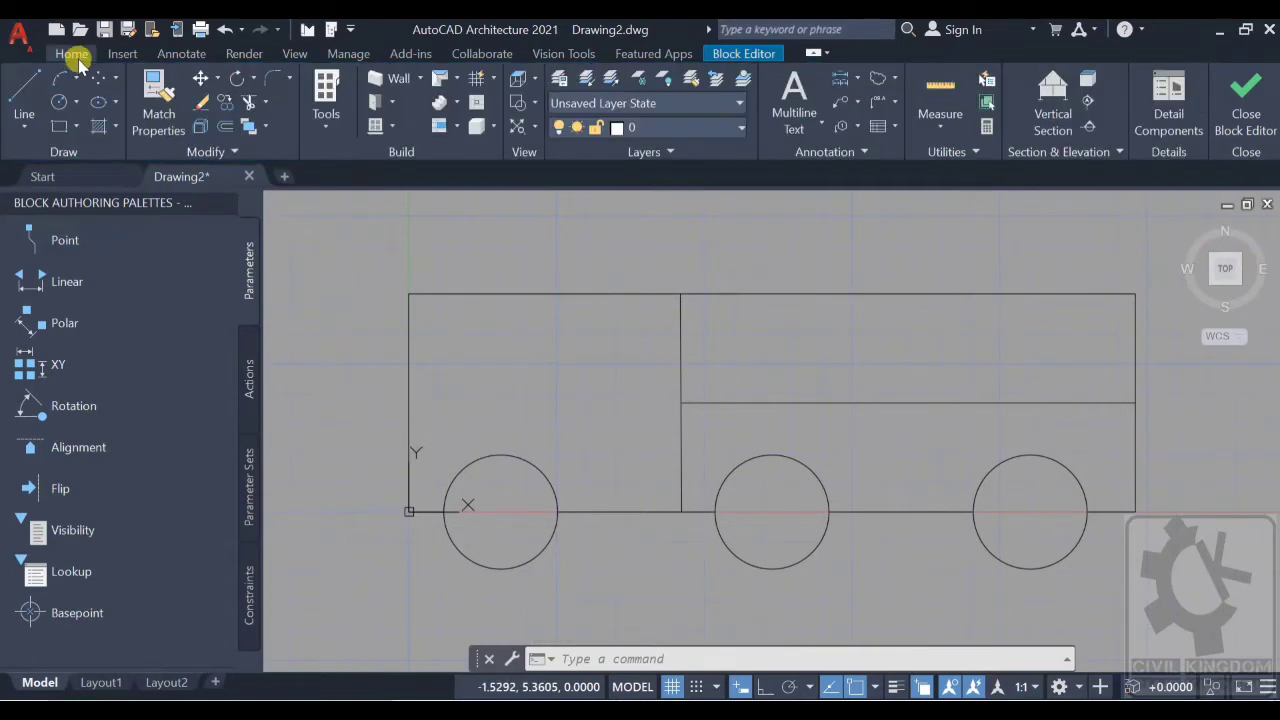
{"action": "left_click", "coordinate": [60, 106]}
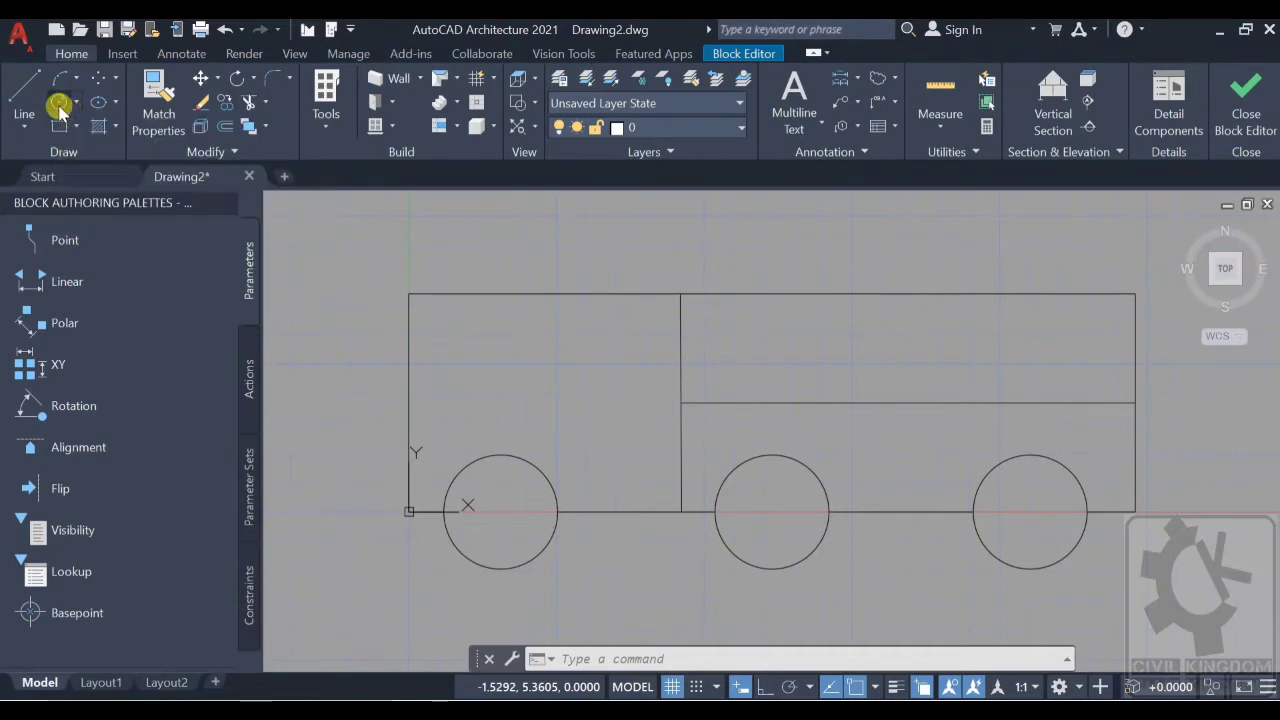
{"action": "left_click", "coordinate": [500, 512]}
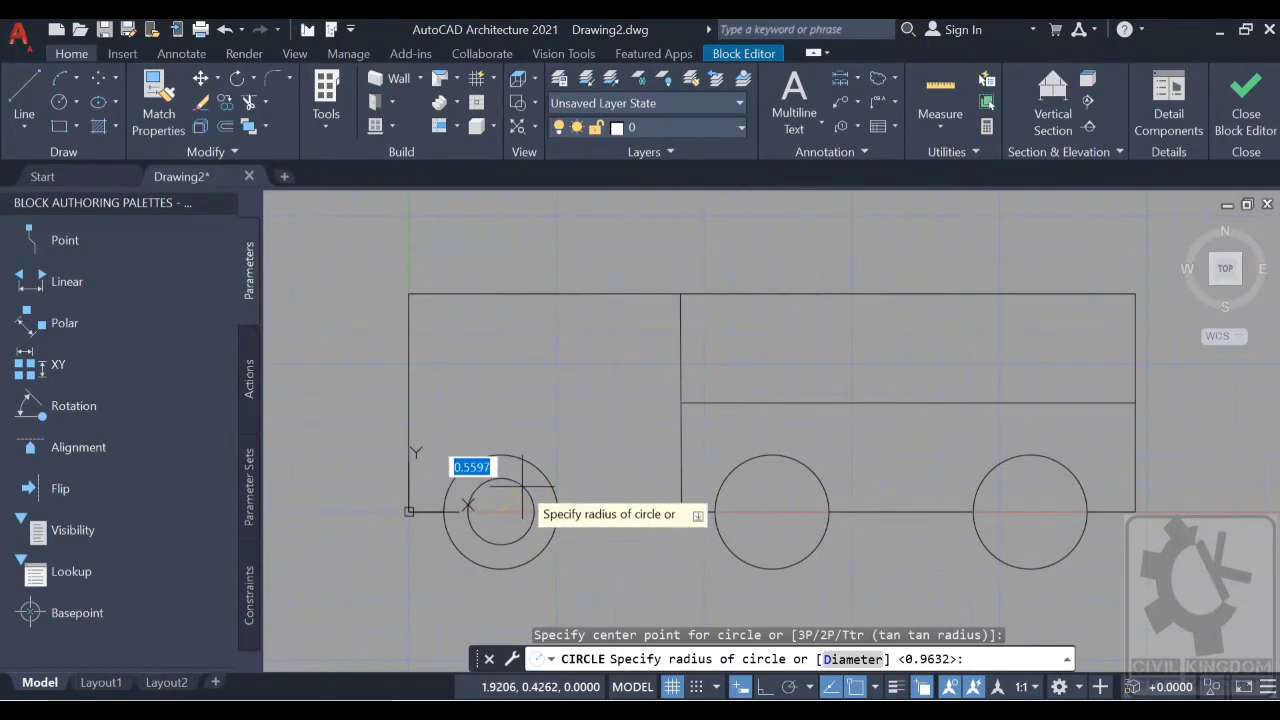
{"action": "left_click", "coordinate": [527, 487]}
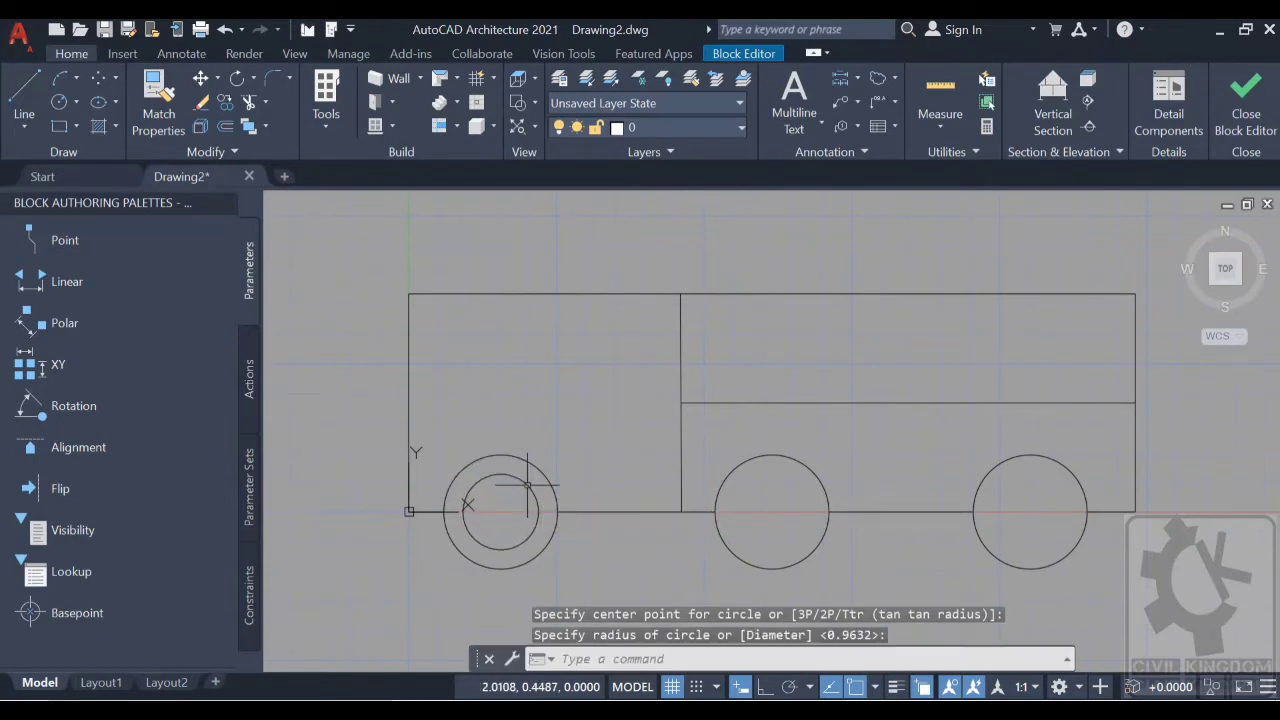
{"action": "key", "text": "Return"}
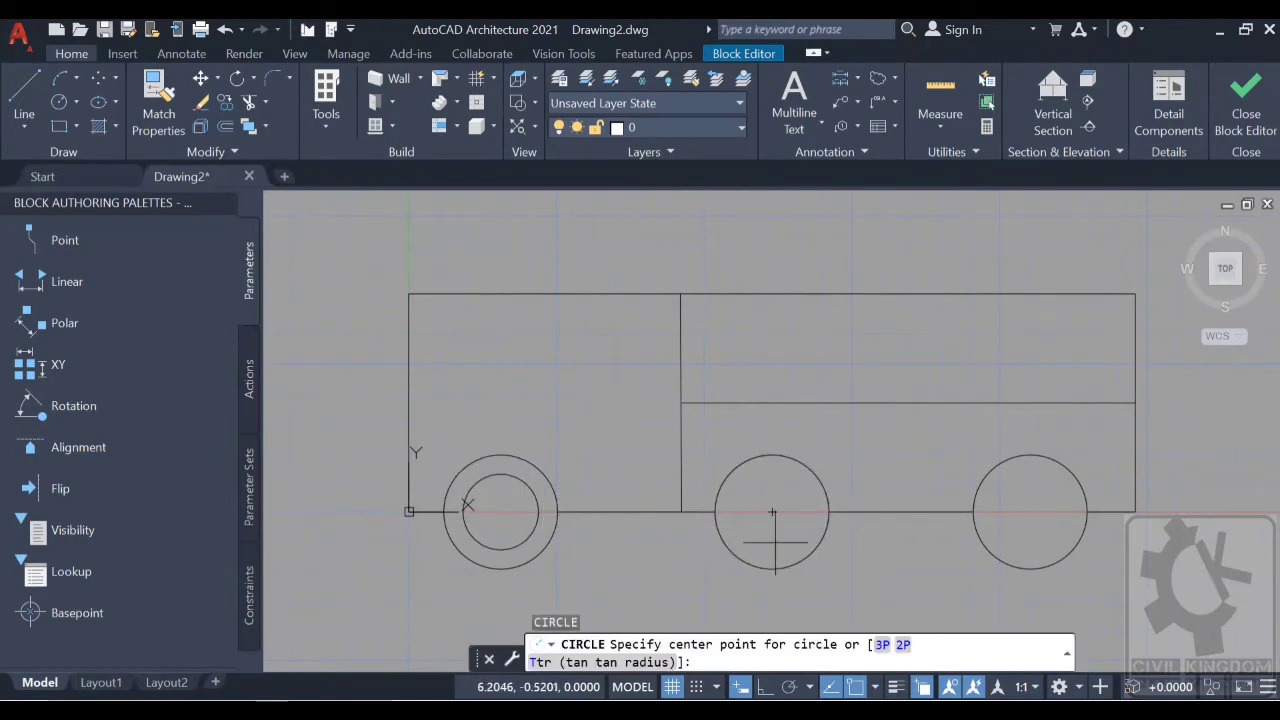
{"action": "left_click", "coordinate": [771, 512]}
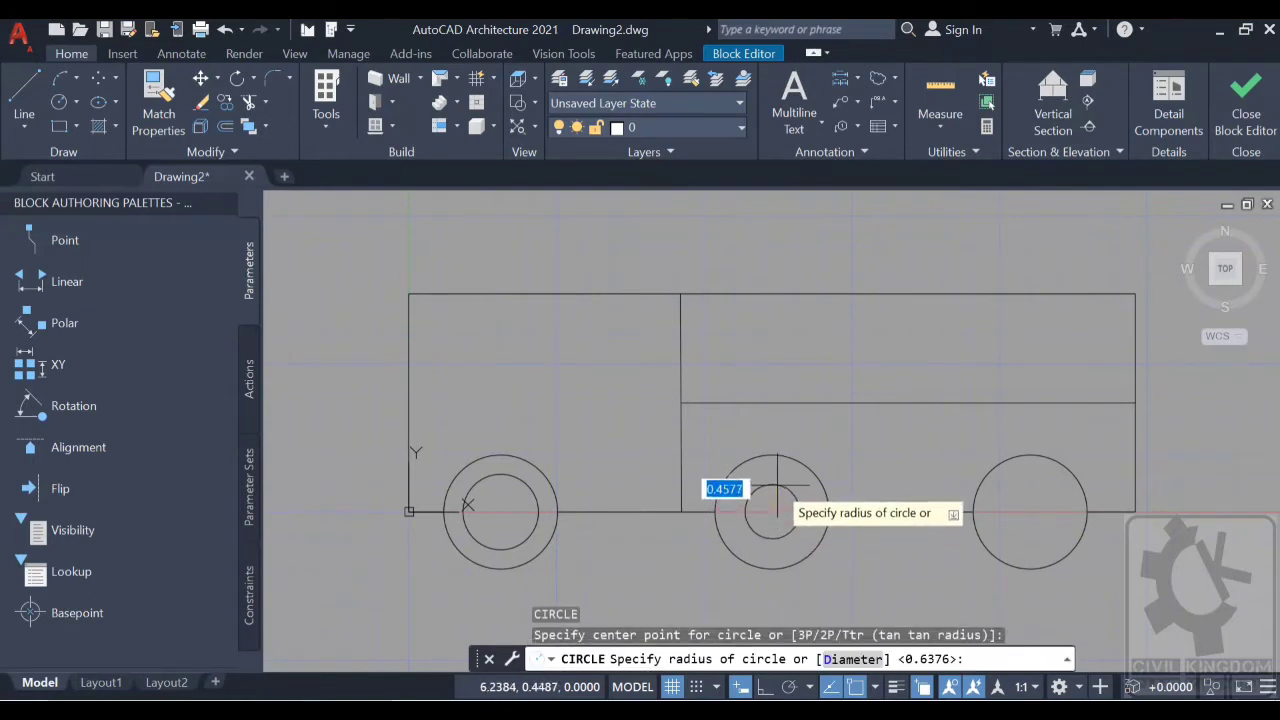
{"action": "left_click", "coordinate": [778, 474]}
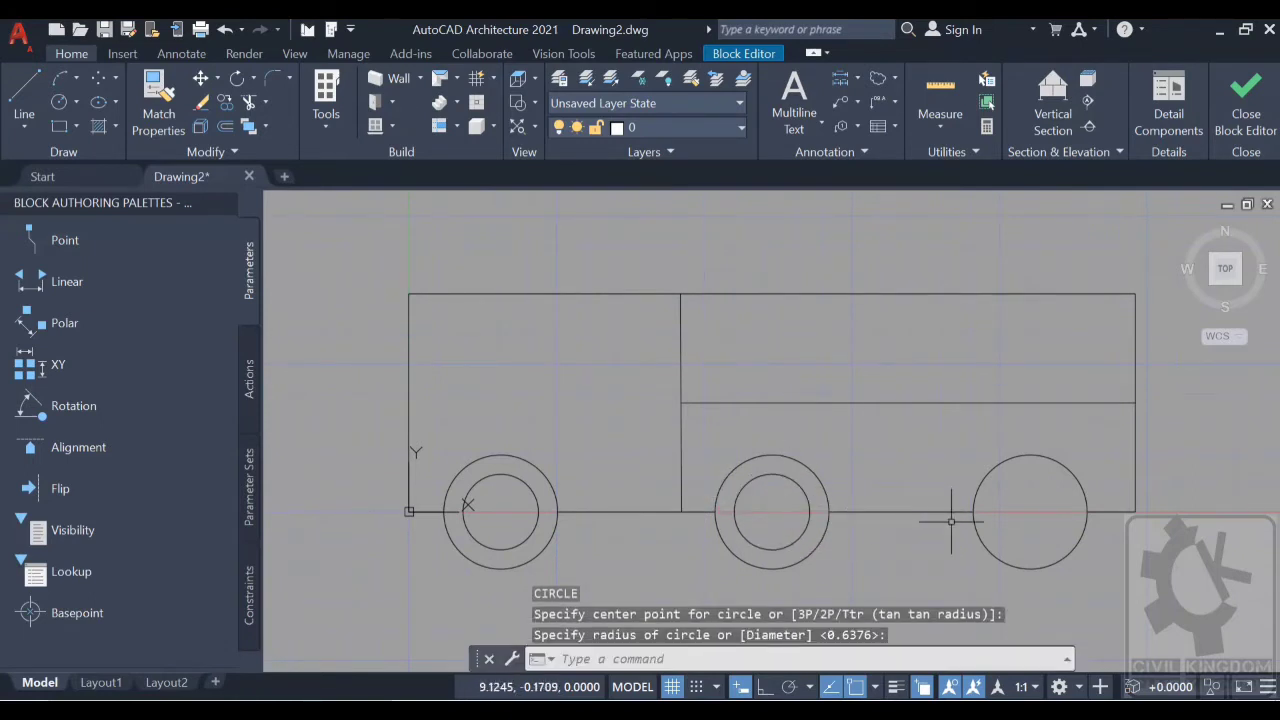
{"action": "key", "text": "Return"}
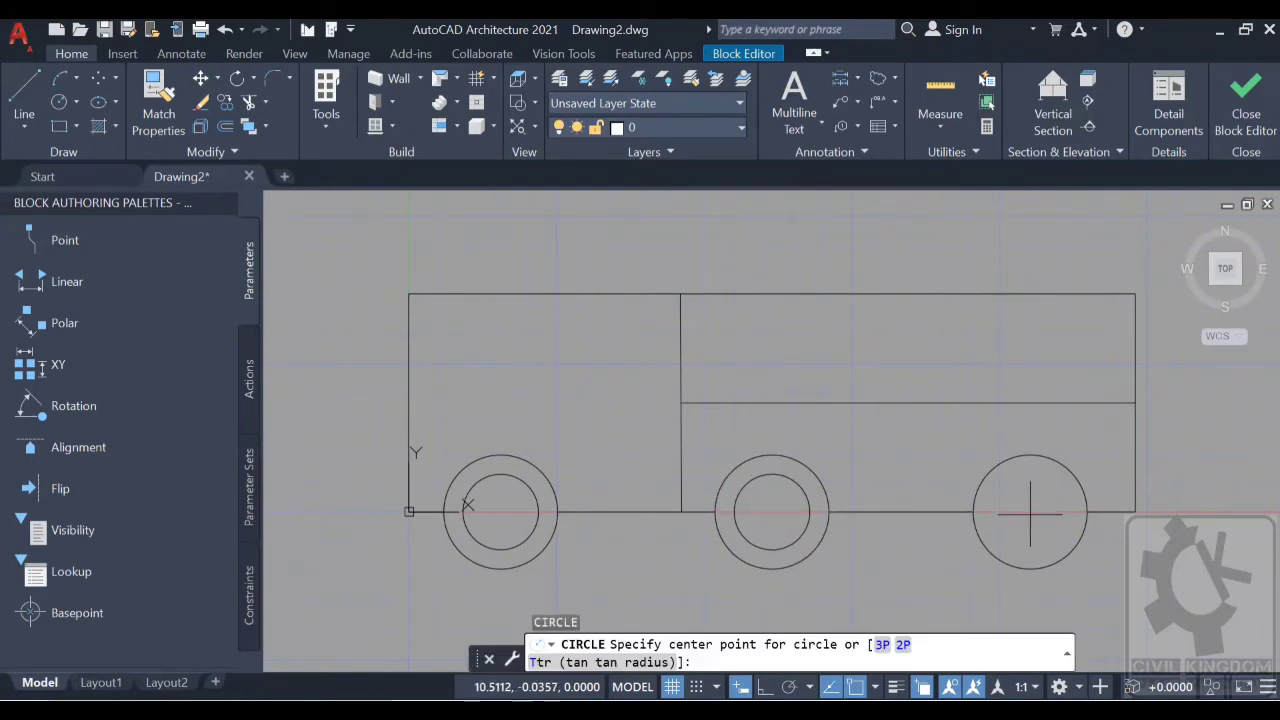
{"action": "scroll", "coordinate": [1030, 512], "scroll_direction": "down", "scroll_amount": 2}
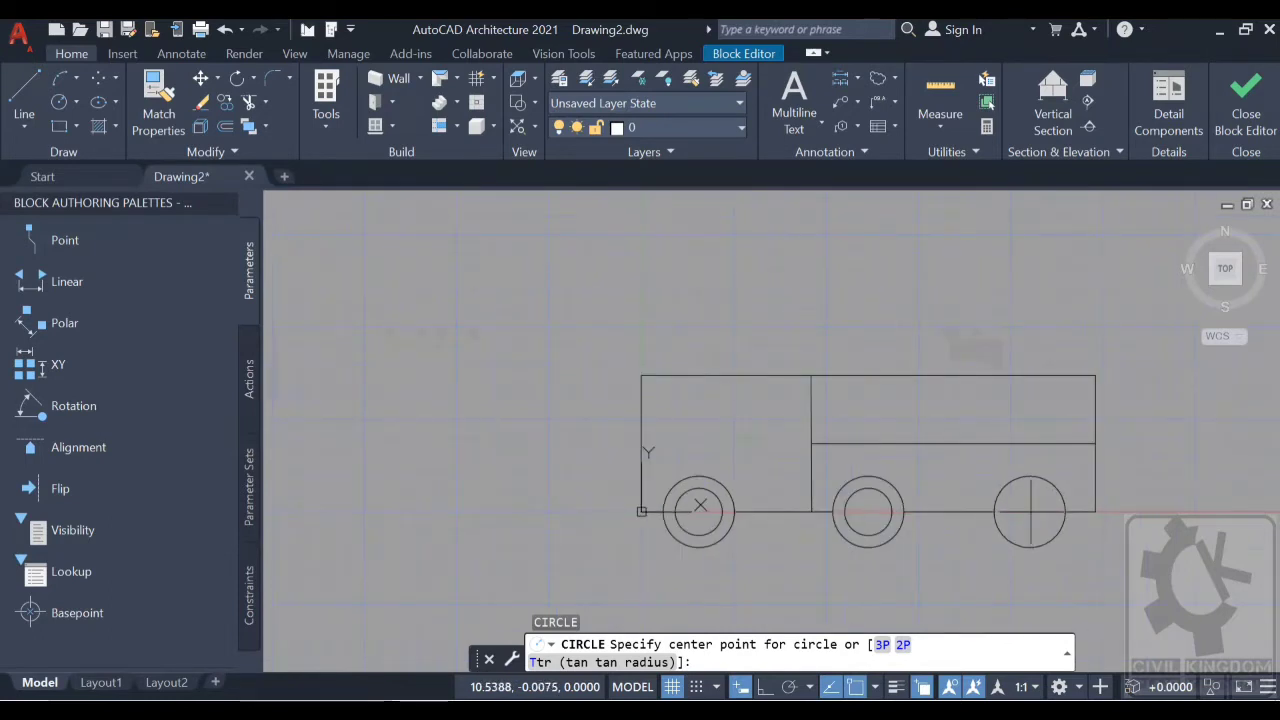
{"action": "middle_click_drag", "start_coordinate": [1043, 496], "coordinate": [912, 496]}
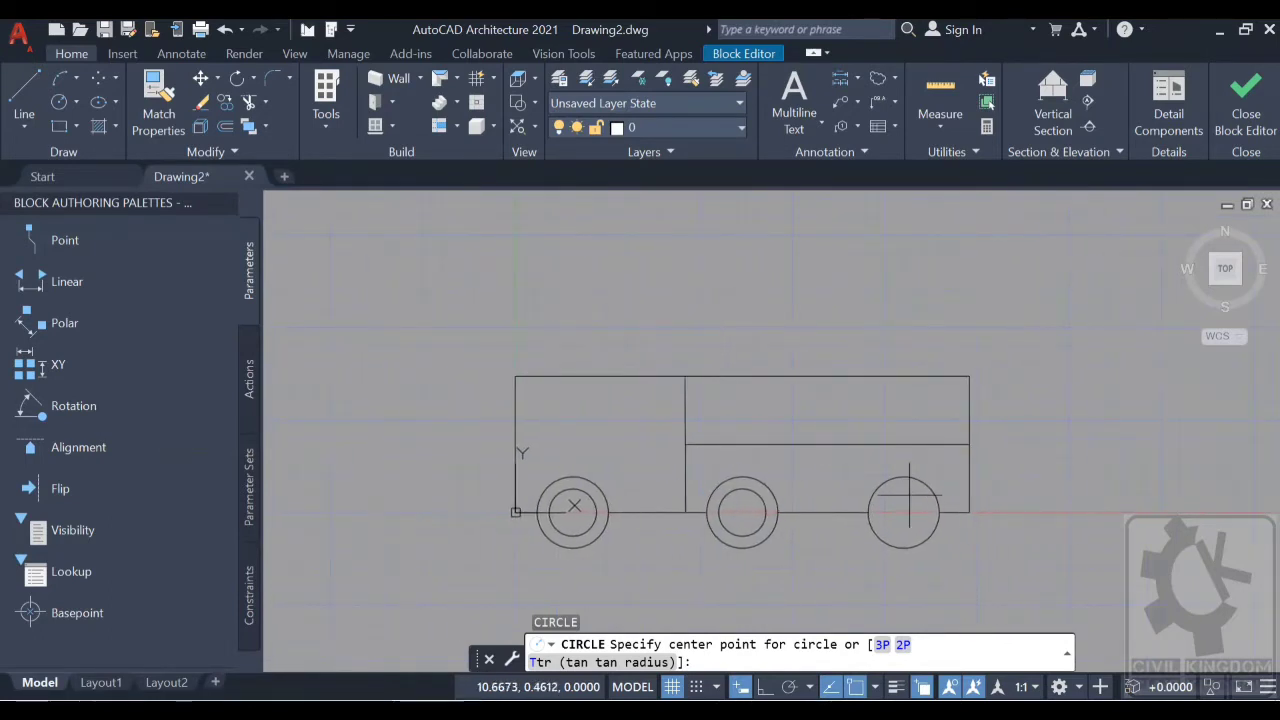
{"action": "key", "text": "Escape"}
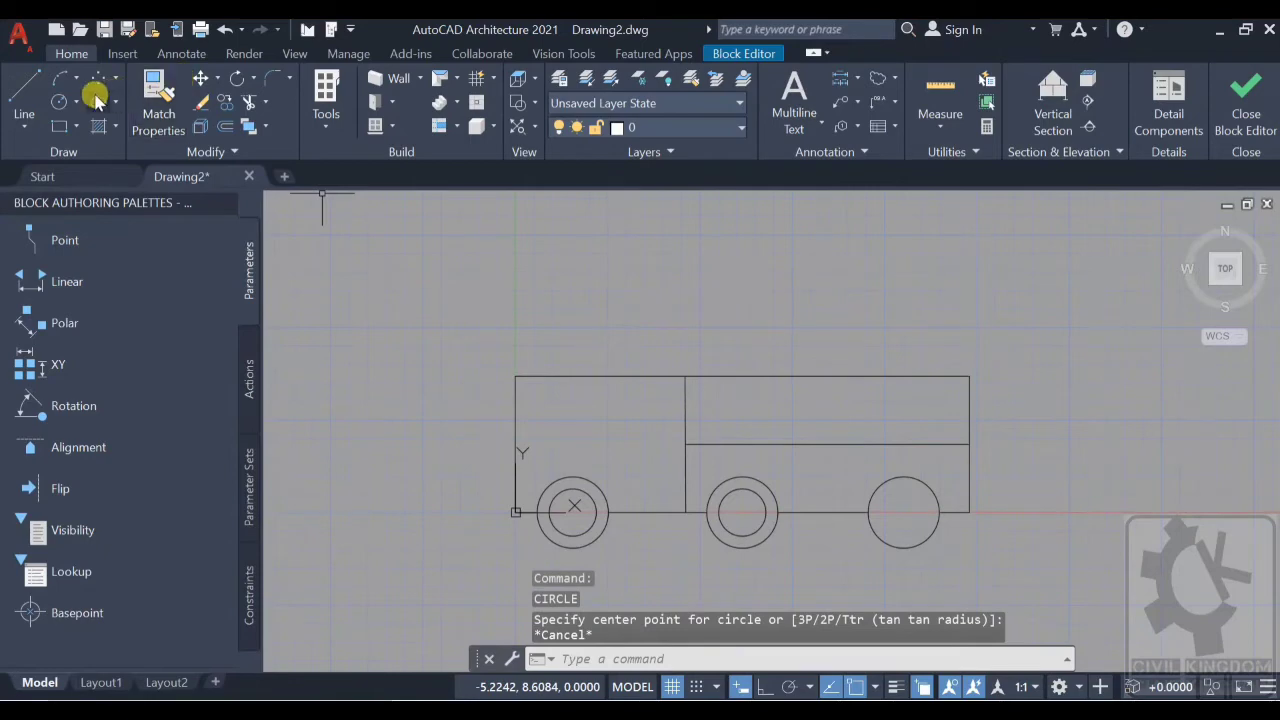
Step: Draw a circle with a radius of about 0.96 from the centre of the rear wheel
{"action": "left_click", "coordinate": [60, 101]}
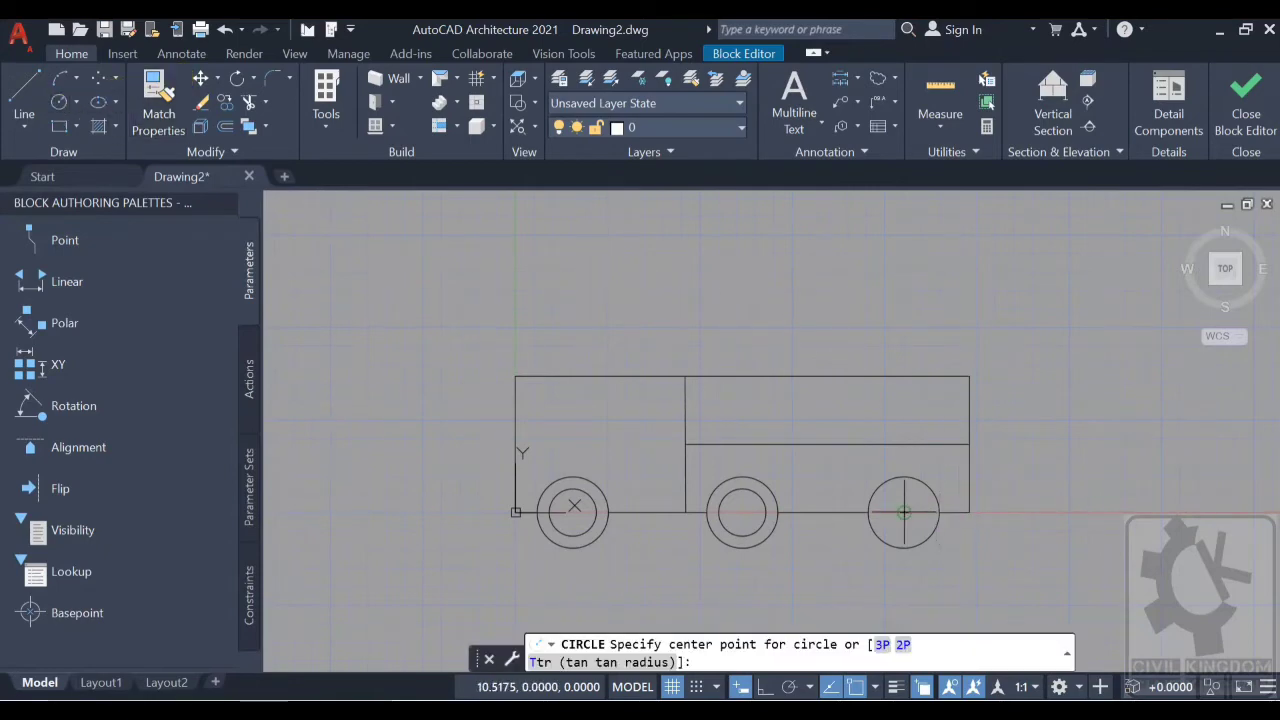
{"action": "left_click", "coordinate": [903, 512]}
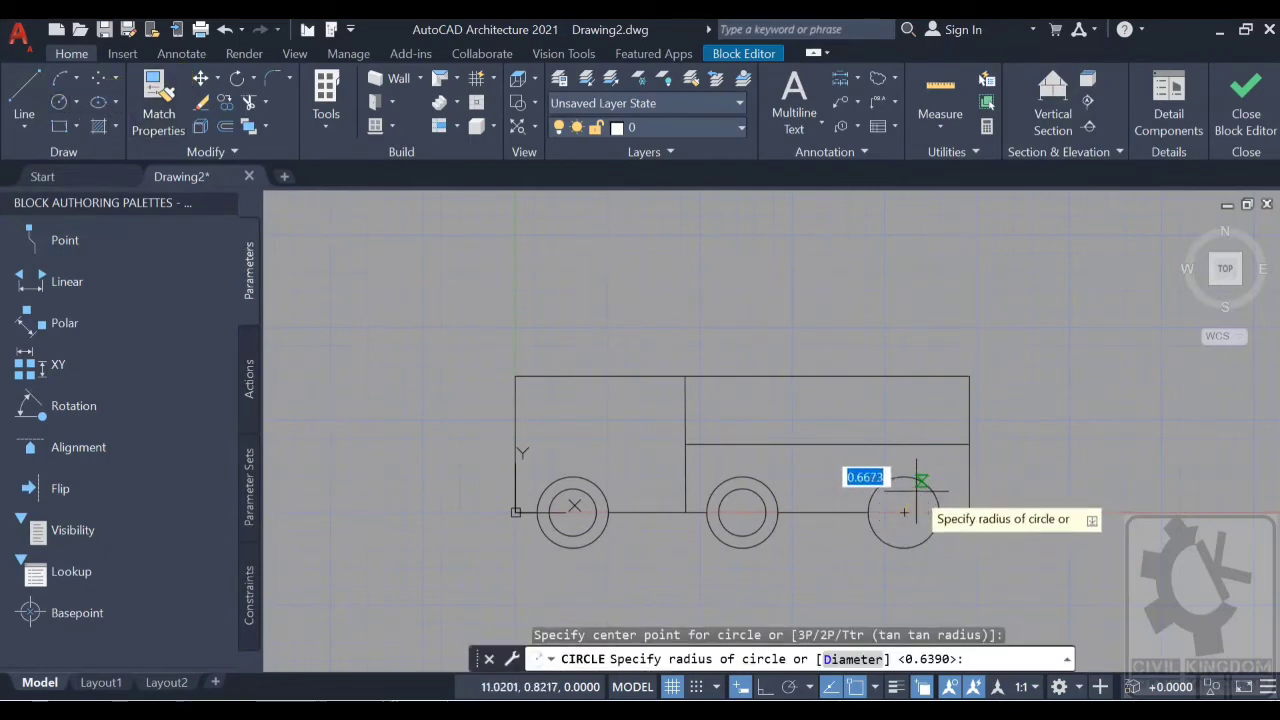
{"action": "left_click", "coordinate": [913, 489]}
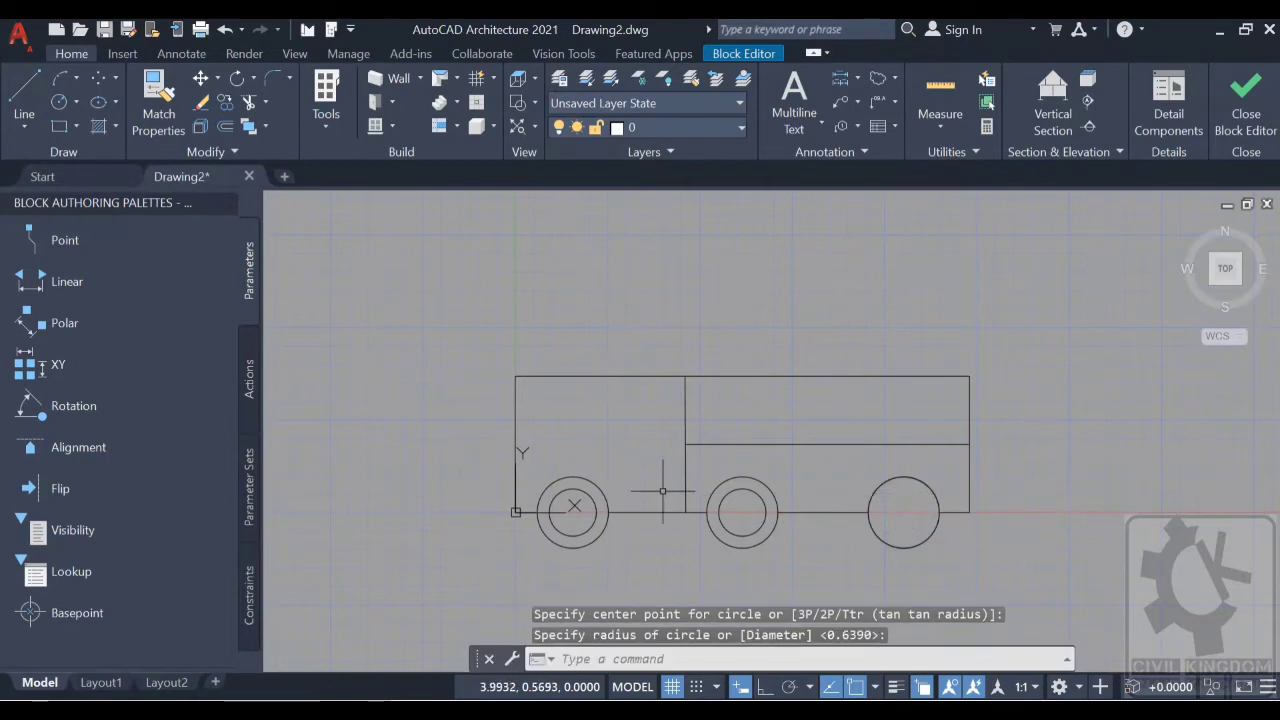
Step: Draw a bumper rectangle of about 0.5 by 0.5 projecting outward from the lower part of the bus's front edge
{"action": "left_click", "coordinate": [58, 127]}
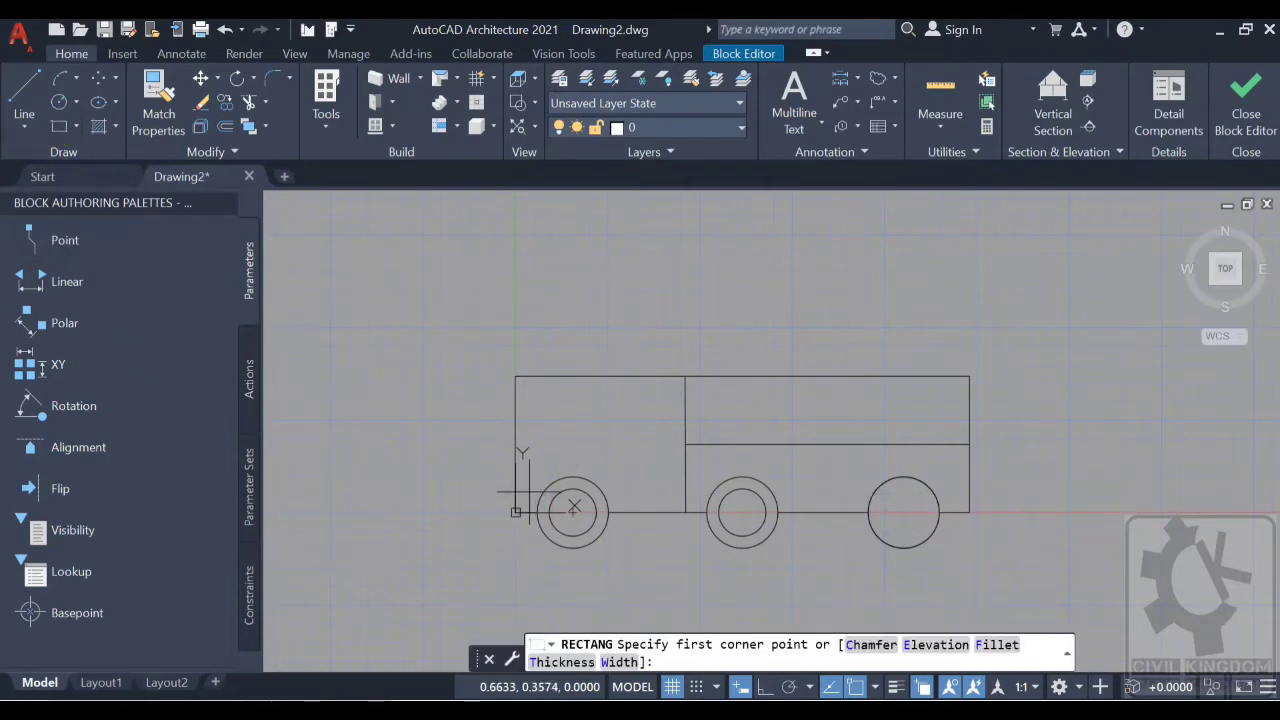
{"action": "scroll", "coordinate": [503, 486], "scroll_direction": "up", "scroll_amount": 2}
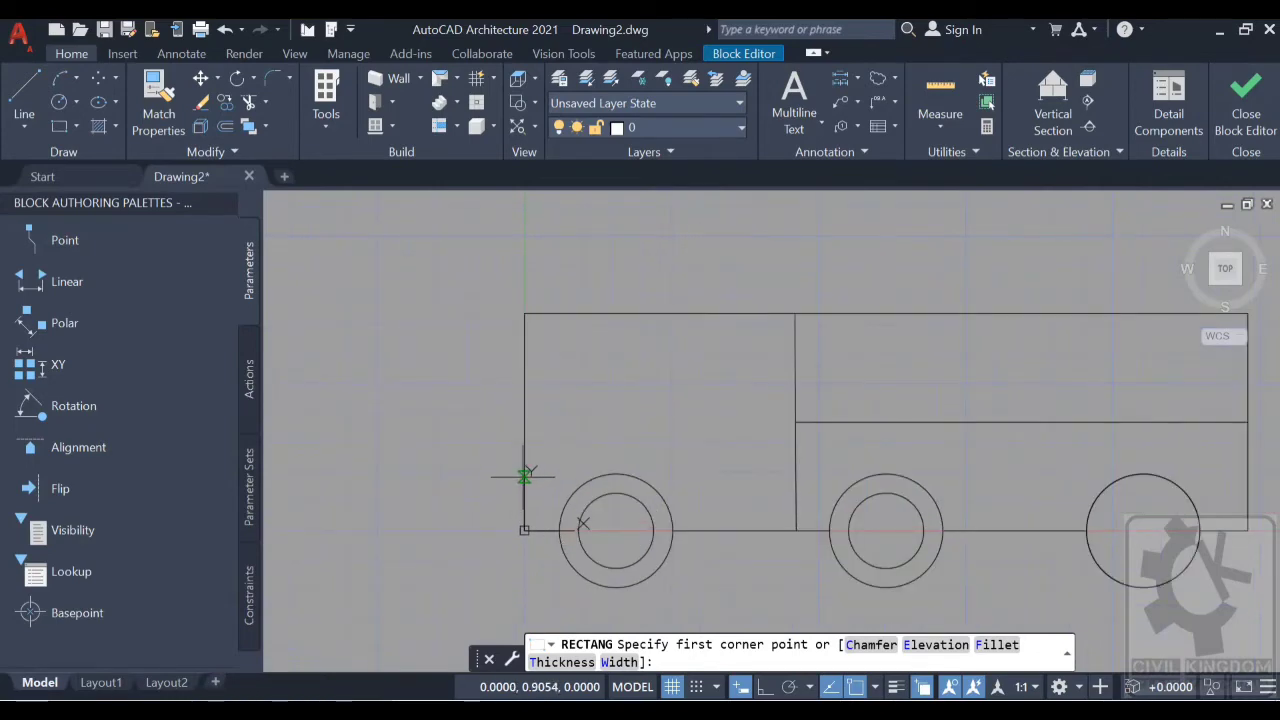
{"action": "left_click", "coordinate": [524, 476]}
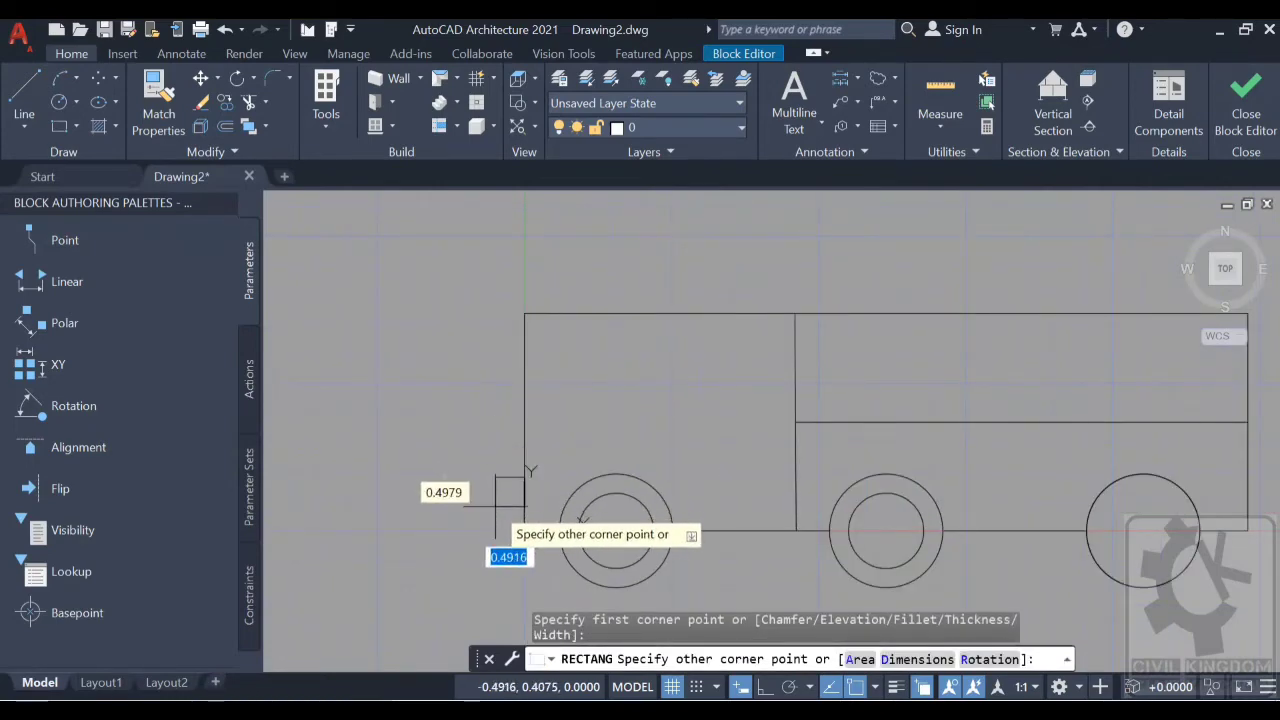
{"action": "left_click", "coordinate": [494, 506]}
{"action": "scroll", "coordinate": [943, 429], "scroll_direction": "down", "scroll_amount": 2}
{"action": "middle_click_drag", "start_coordinate": [1020, 405], "coordinate": [737, 424]}
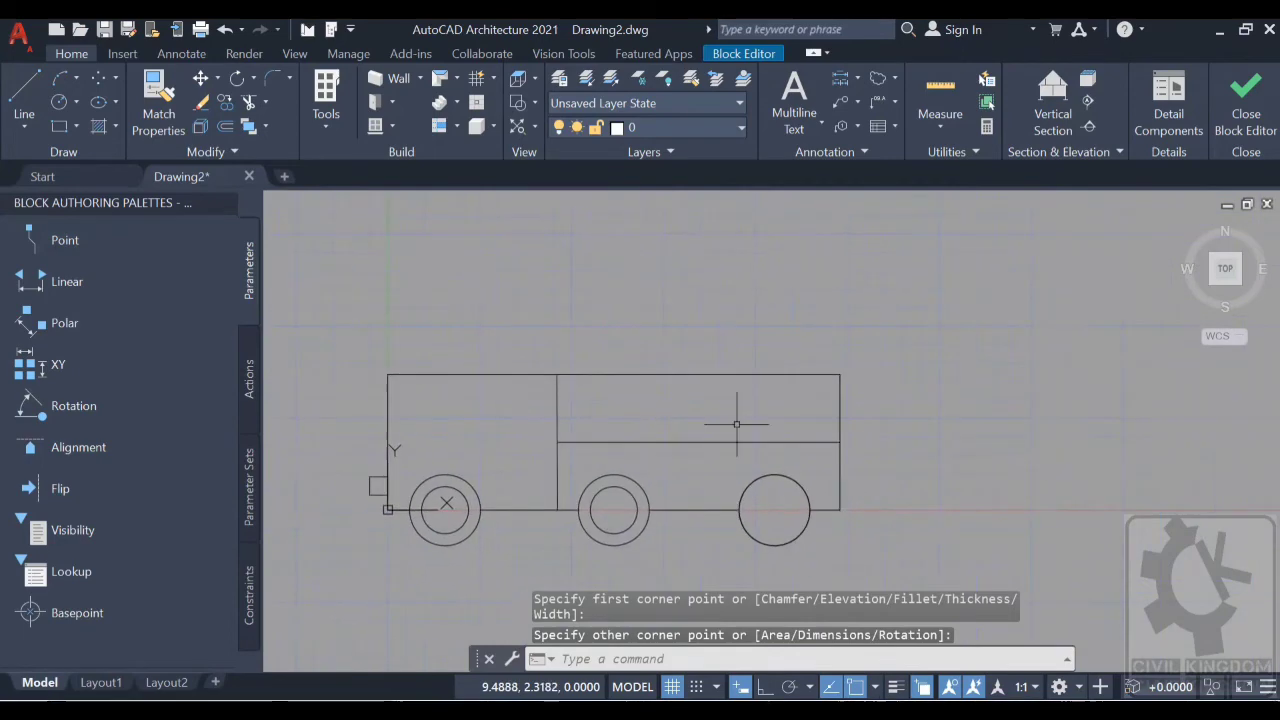
Step: Draw a rear bumper rectangle about 0.34 wide and 0.43 high, projecting outward from the lower part of the bus's rear edge
{"action": "key", "text": "space"}
{"action": "scroll", "coordinate": [857, 460], "scroll_direction": "up", "scroll_amount": 4}
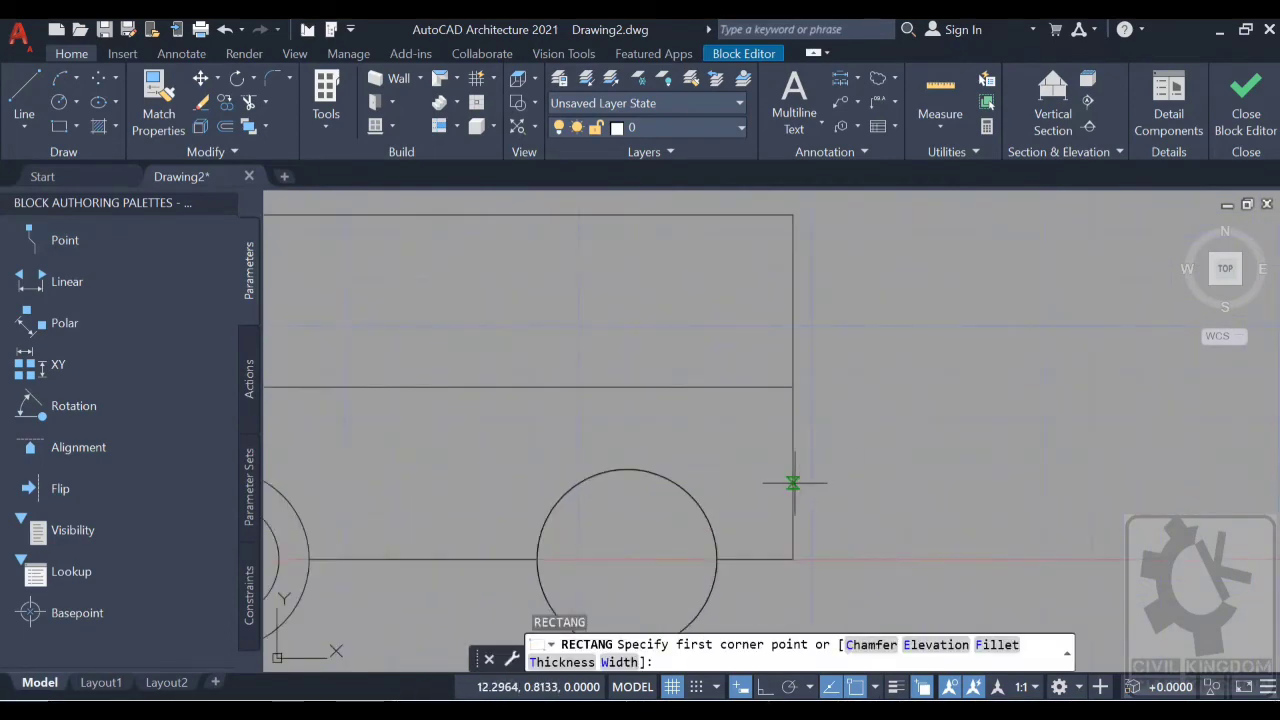
{"action": "left_click", "coordinate": [793, 483]}
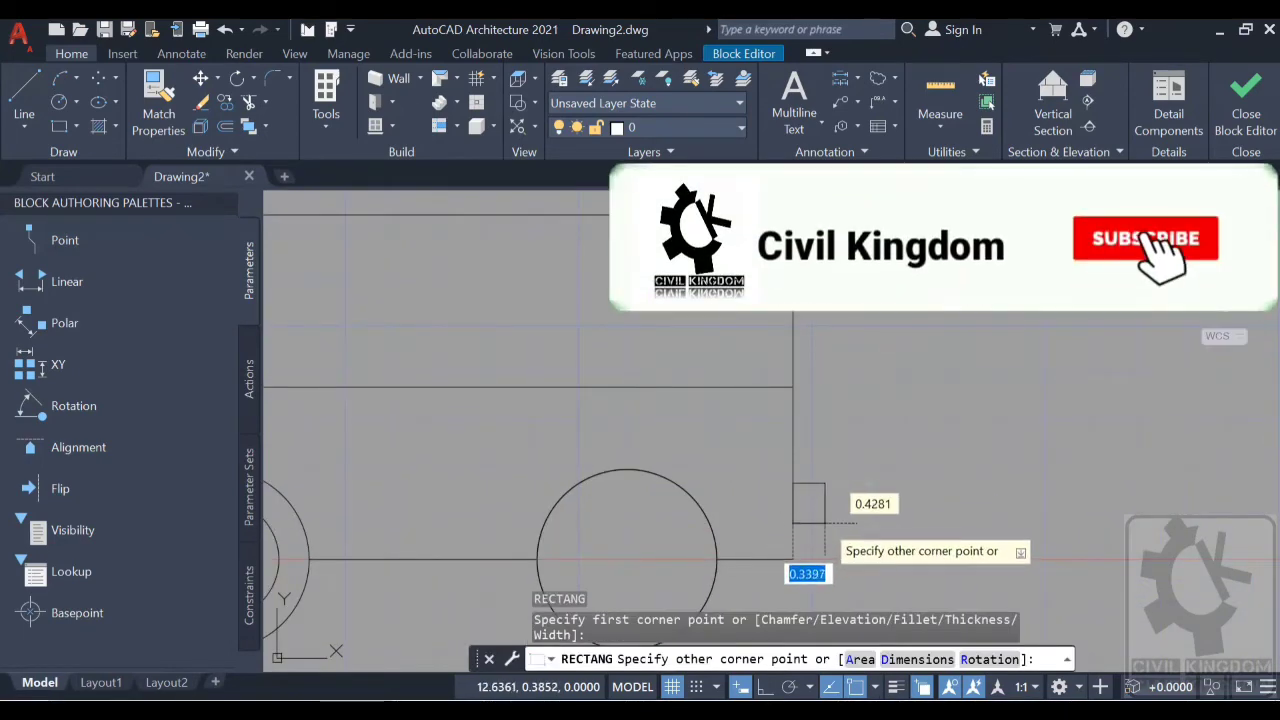
{"action": "left_click", "coordinate": [824, 522]}
{"action": "scroll", "coordinate": [808, 434], "scroll_direction": "down", "scroll_amount": 3}
Step: Draw a concentric inner circle with a radius of about 0.64 in the rear wheel
{"action": "key", "text": "space"}
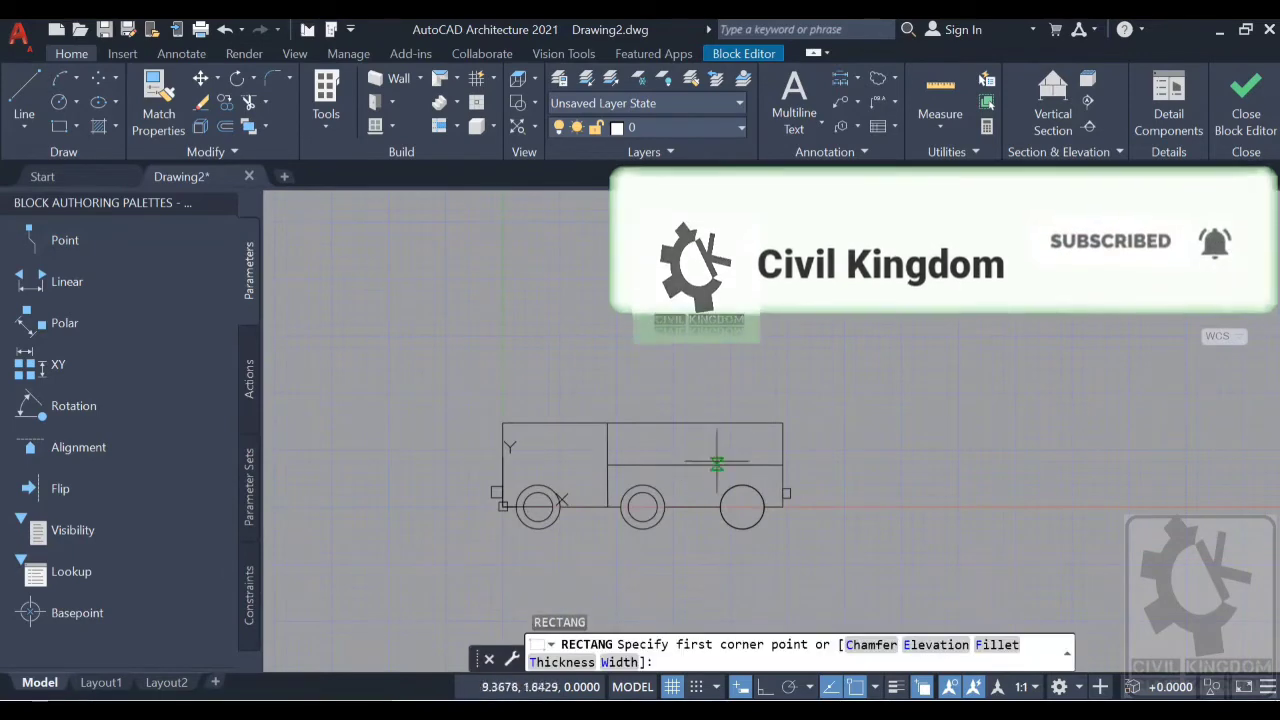
{"action": "scroll", "coordinate": [740, 505], "scroll_direction": "up", "scroll_amount": 4}
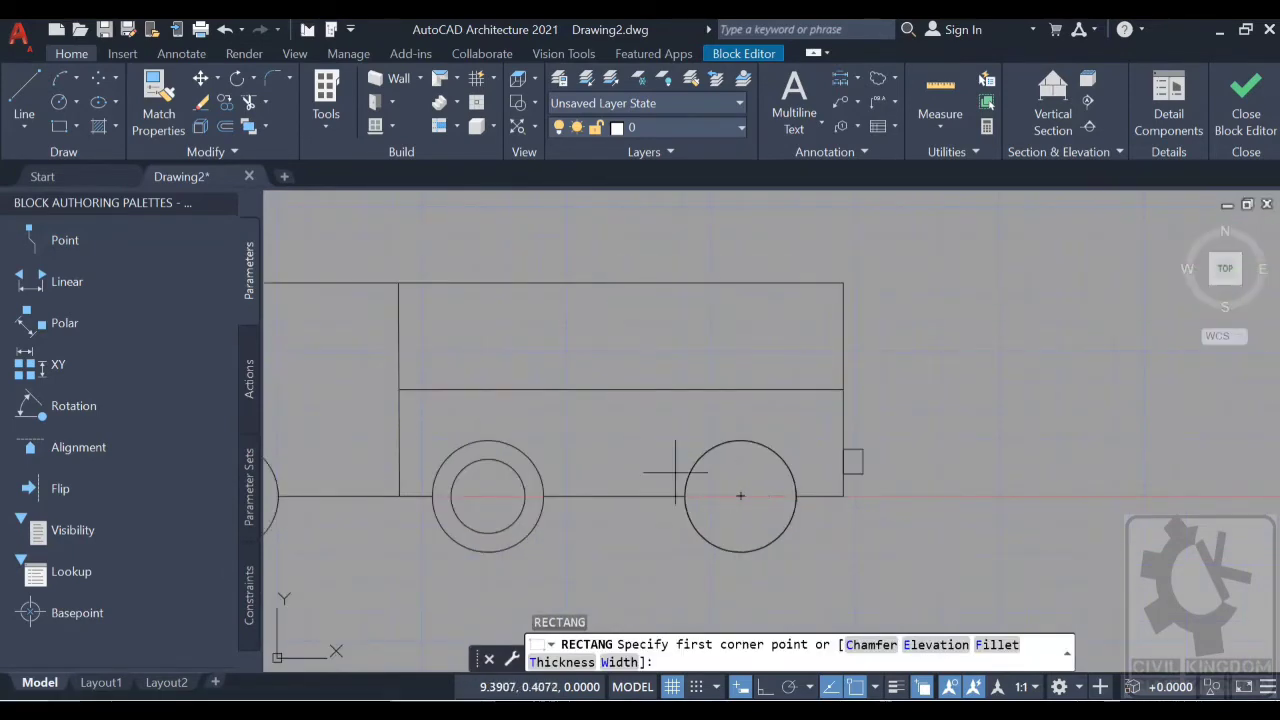
{"action": "left_click", "coordinate": [59, 102]}
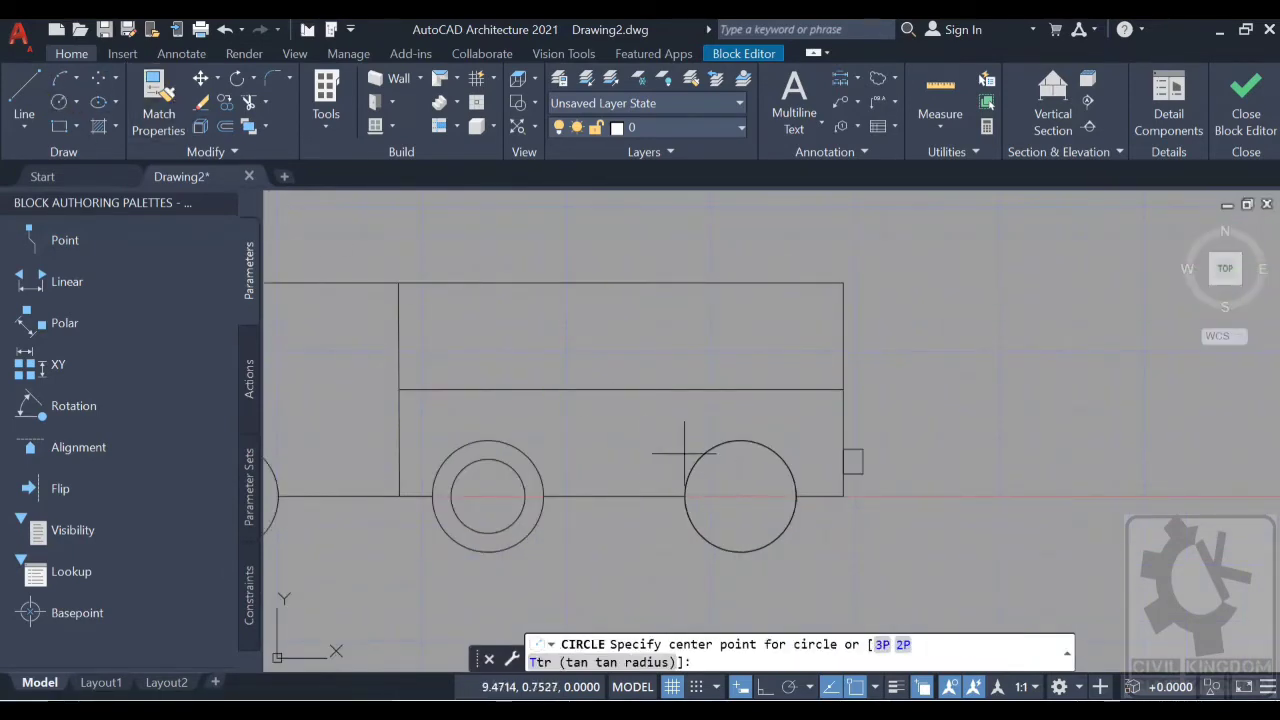
{"action": "left_click", "coordinate": [740, 496]}
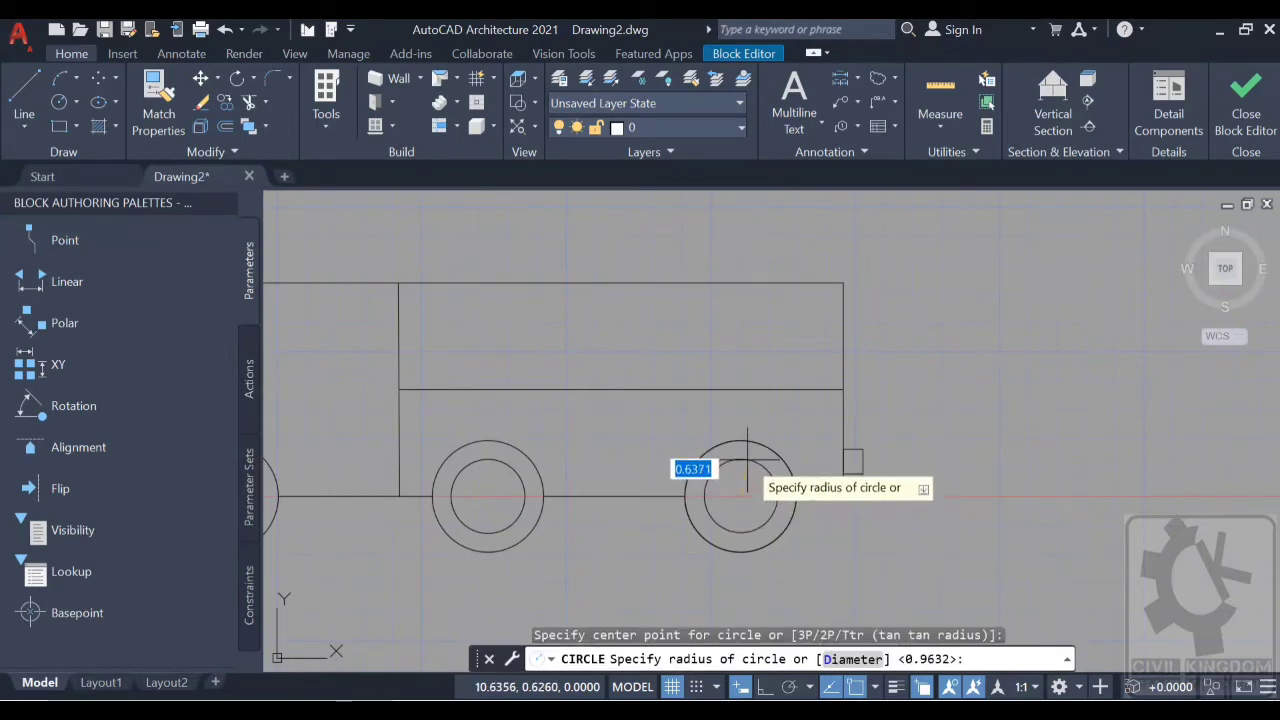
{"action": "left_click", "coordinate": [747, 460]}
{"action": "scroll", "coordinate": [445, 450], "scroll_direction": "down", "scroll_amount": 3}
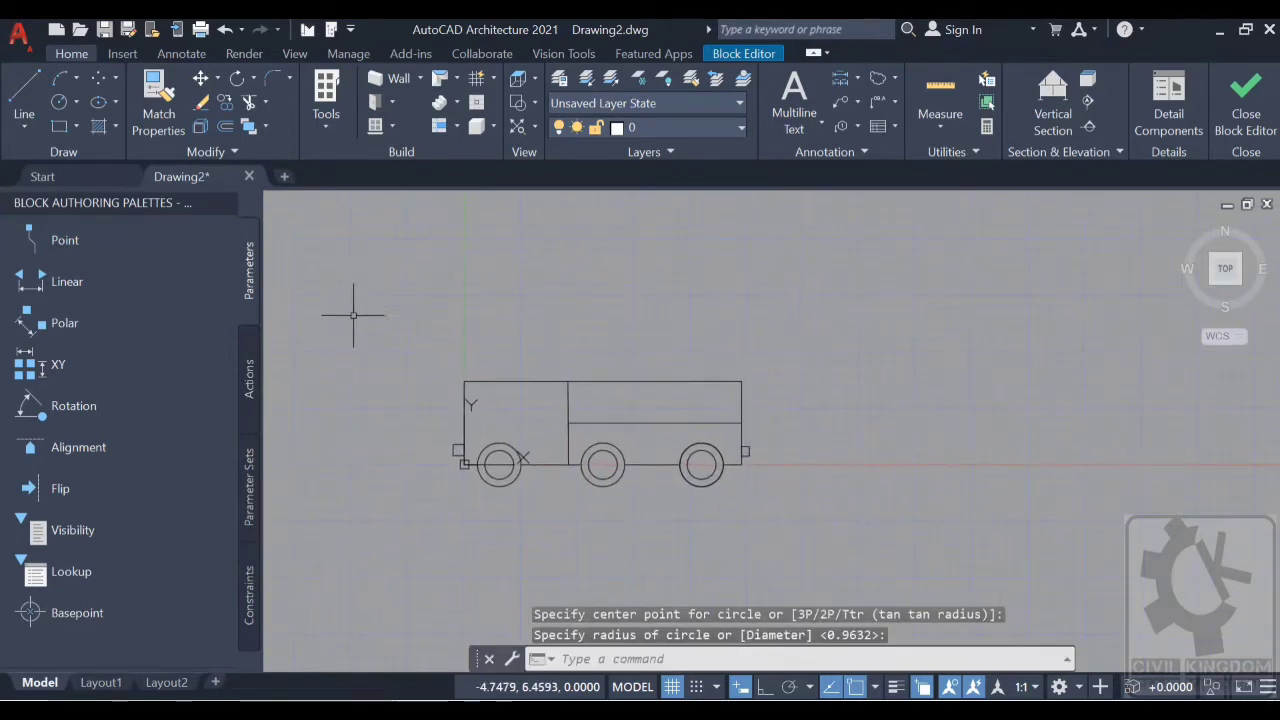
Step: Draw a front window rectangle about 1.5 wide and 1.8 high, from the middle of the front edge up to the roof line
{"action": "left_click", "coordinate": [60, 126]}
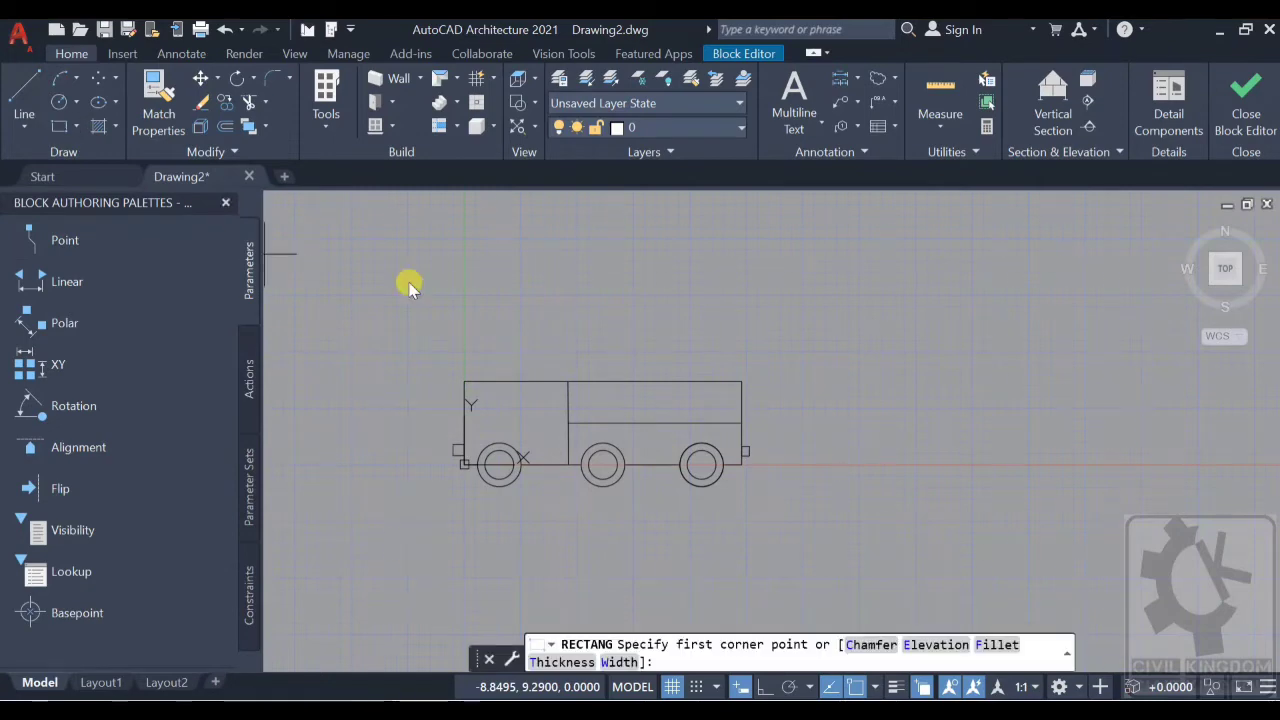
{"action": "scroll", "coordinate": [473, 368], "scroll_direction": "up", "scroll_amount": 4}
{"action": "left_click", "coordinate": [448, 509]}
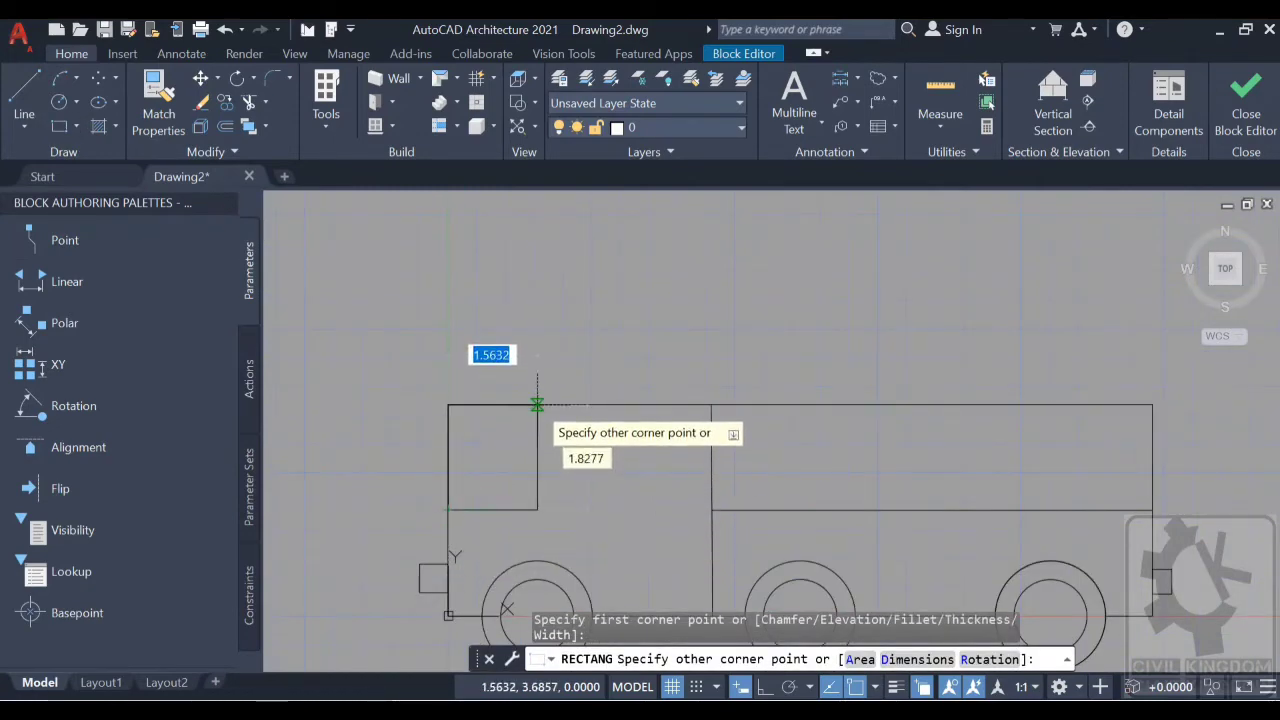
{"action": "left_click", "coordinate": [535, 405]}
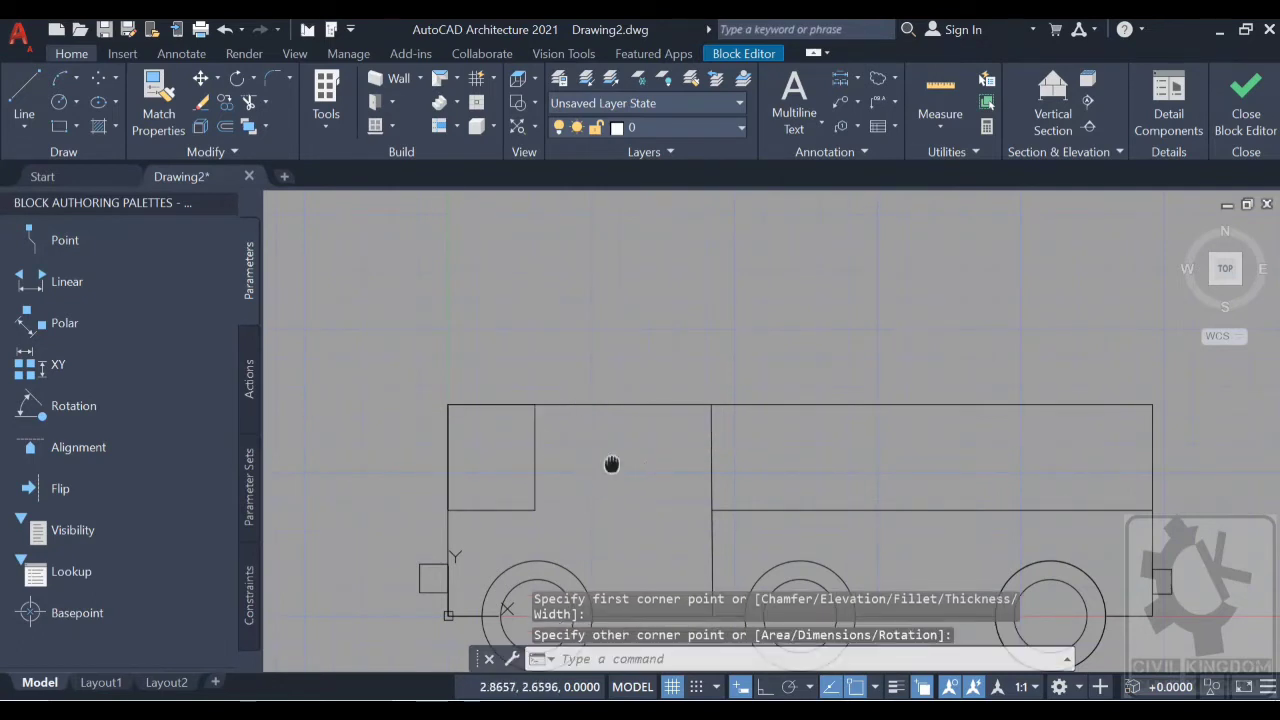
Step: Draw an upright door rectangle standing on the bus's bottom edge, between the front wheel and the vertical partition
{"action": "middle_click_drag", "start_coordinate": [612, 464], "coordinate": [531, 423]}
{"action": "left_click", "coordinate": [60, 126]}
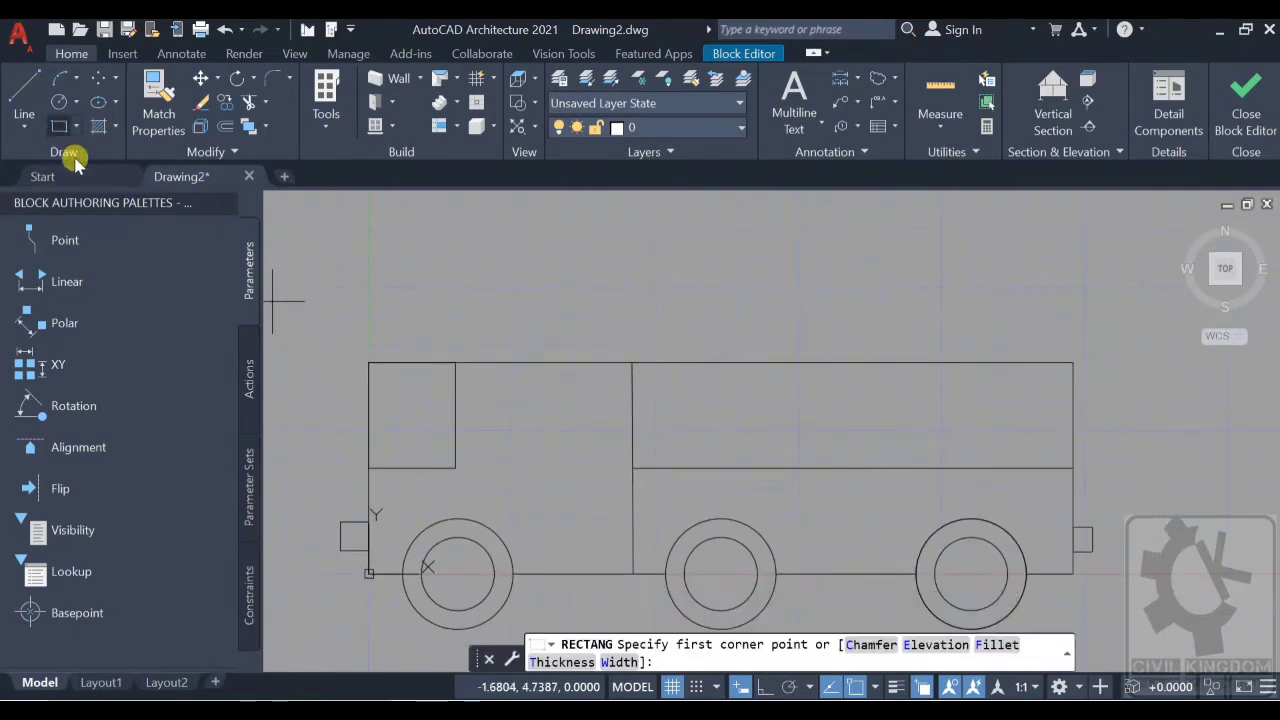
{"action": "left_click", "coordinate": [538, 573]}
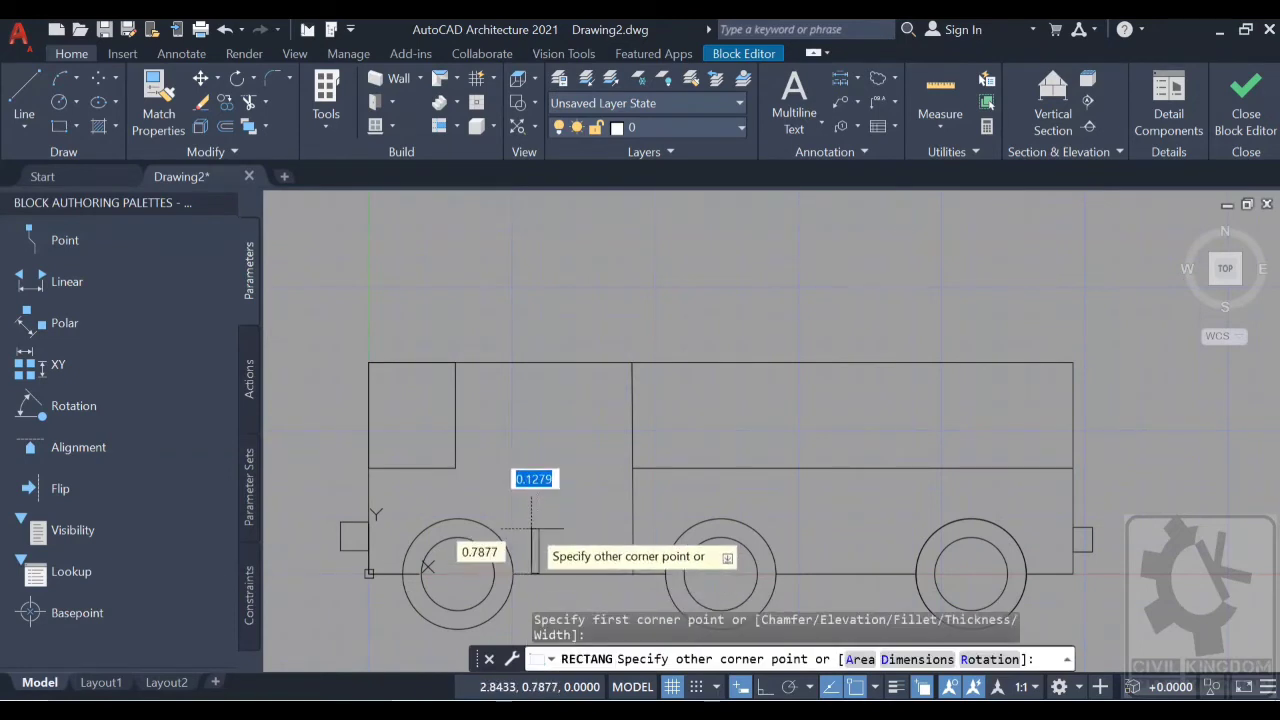
{"action": "left_click", "coordinate": [614, 454]}
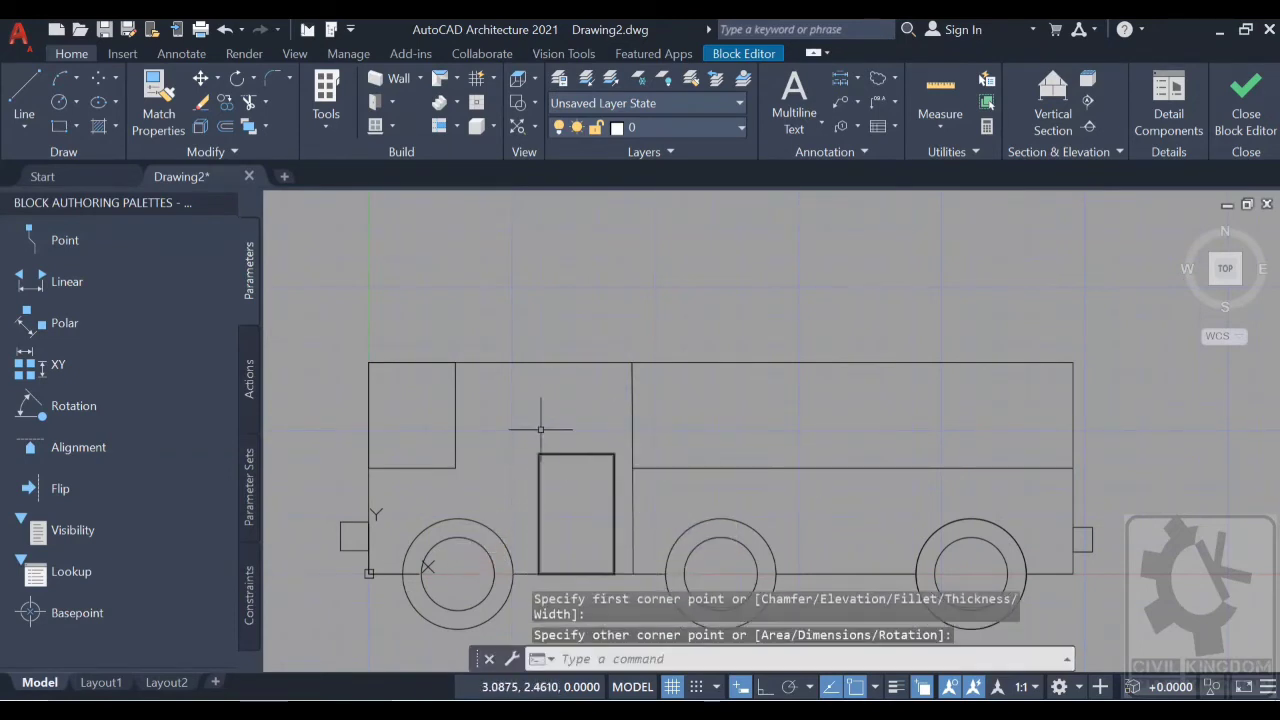
Step: With Ortho turned on, draw a vertical window divider near the middle of the upper rear panel, from the roof to the horizontal line
{"action": "left_click", "coordinate": [60, 126]}
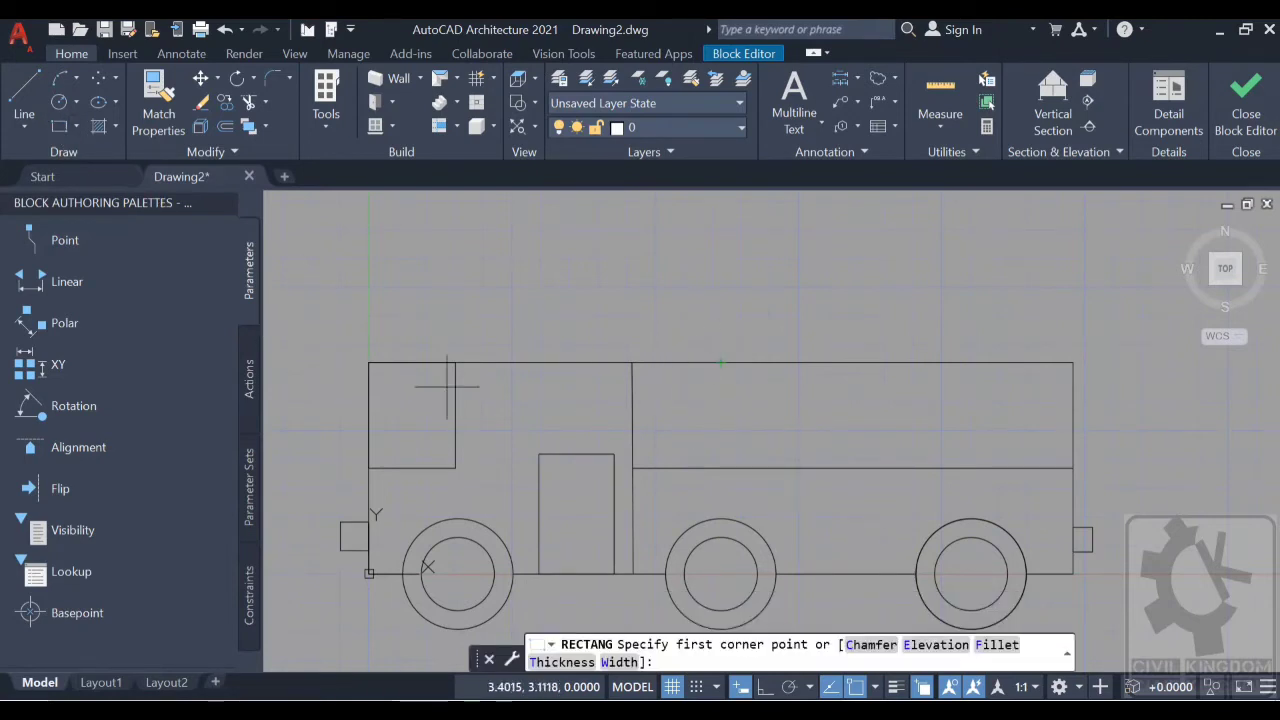
{"action": "left_click", "coordinate": [24, 90]}
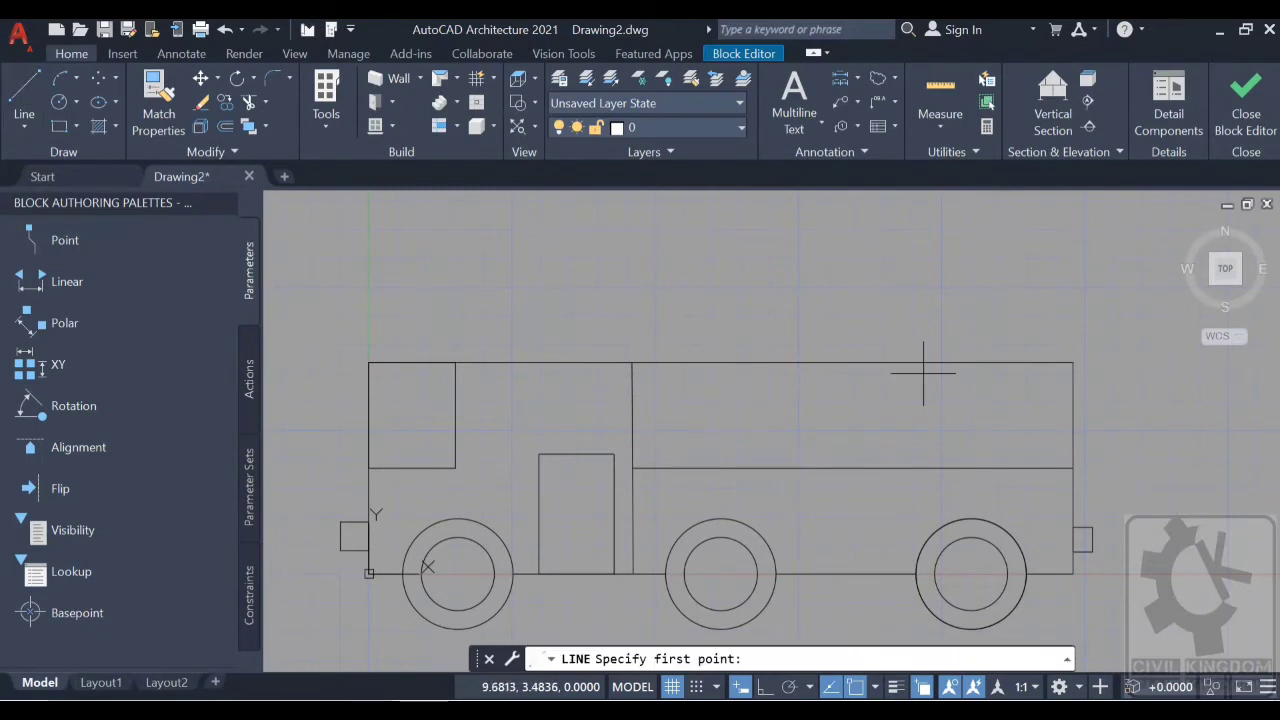
{"action": "left_click", "coordinate": [827, 362]}
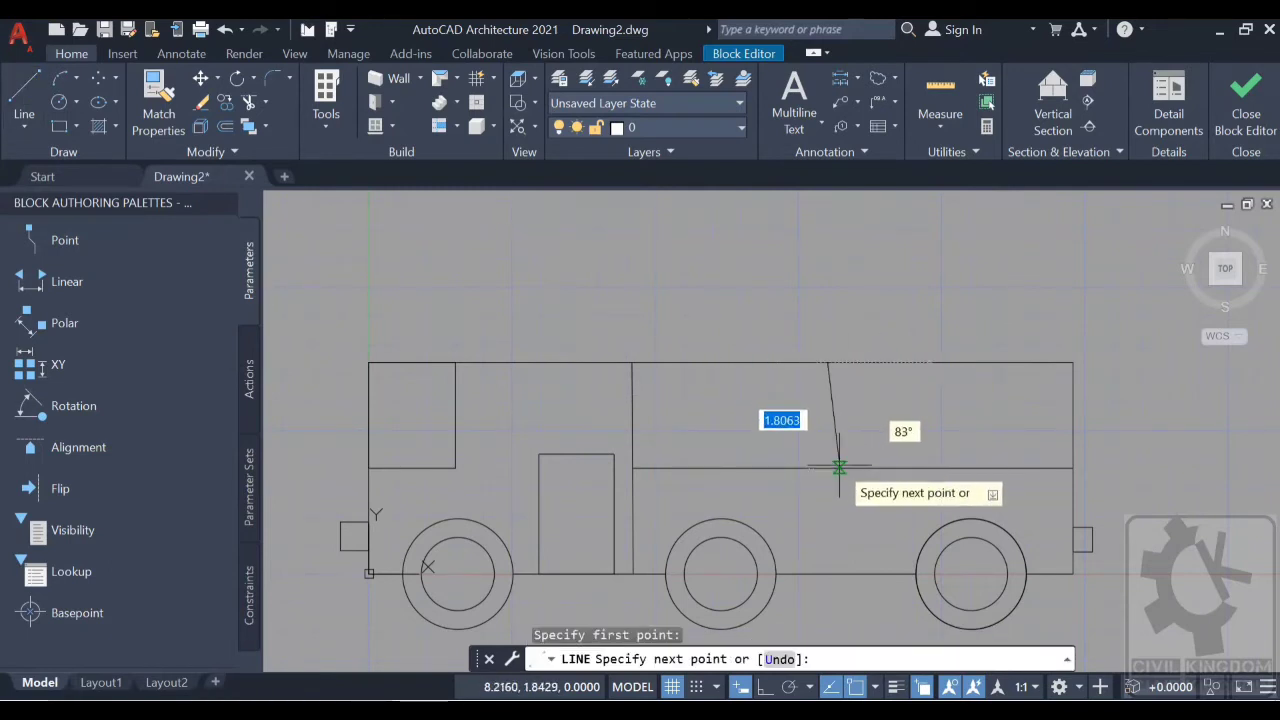
{"action": "left_click", "coordinate": [764, 687]}
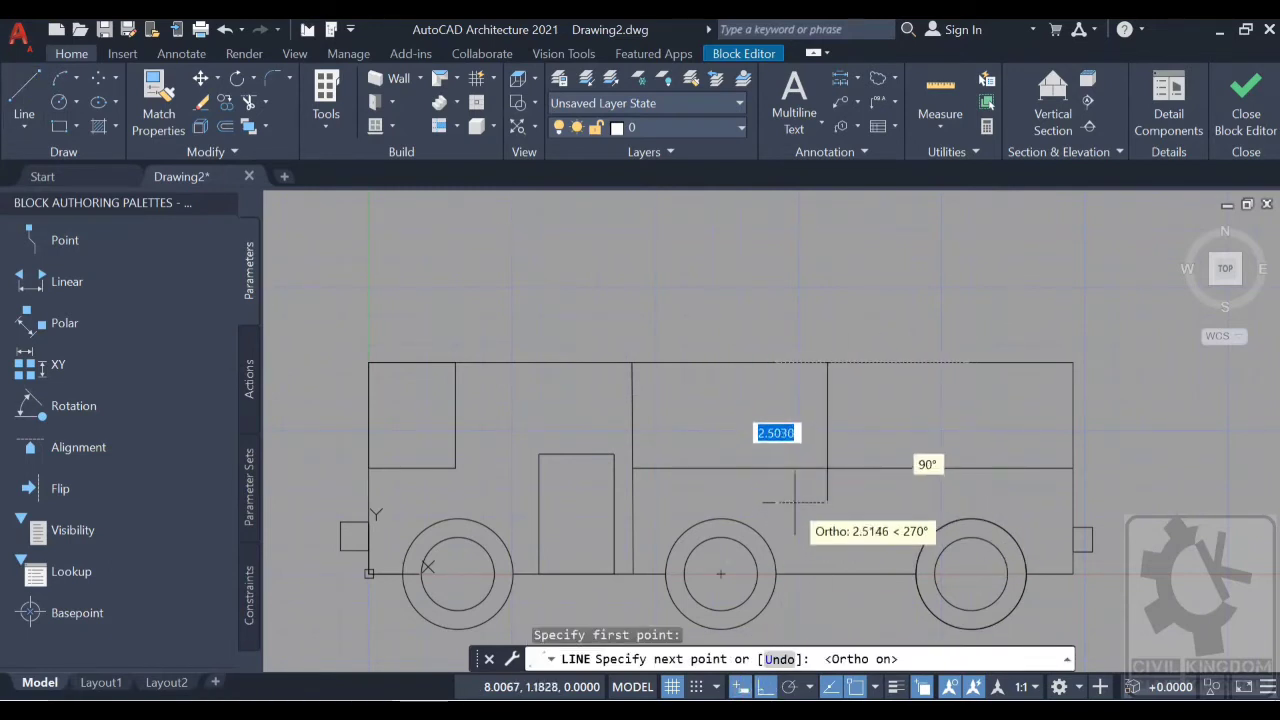
{"action": "left_click", "coordinate": [827, 467]}
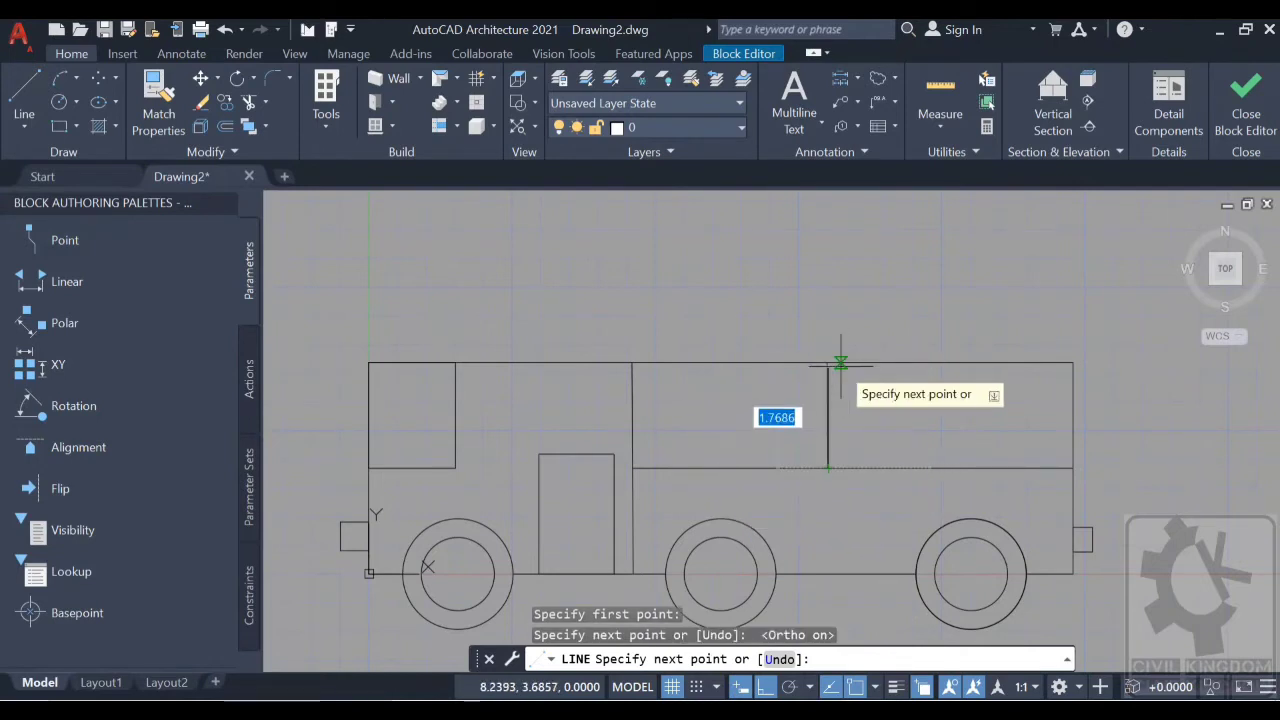
{"action": "key", "text": "Escape"}
Step: Draw two more vertical window dividers from the roof to the horizontal line, one above the middle wheel and one near the rear wheel
{"action": "key", "text": "Return"}
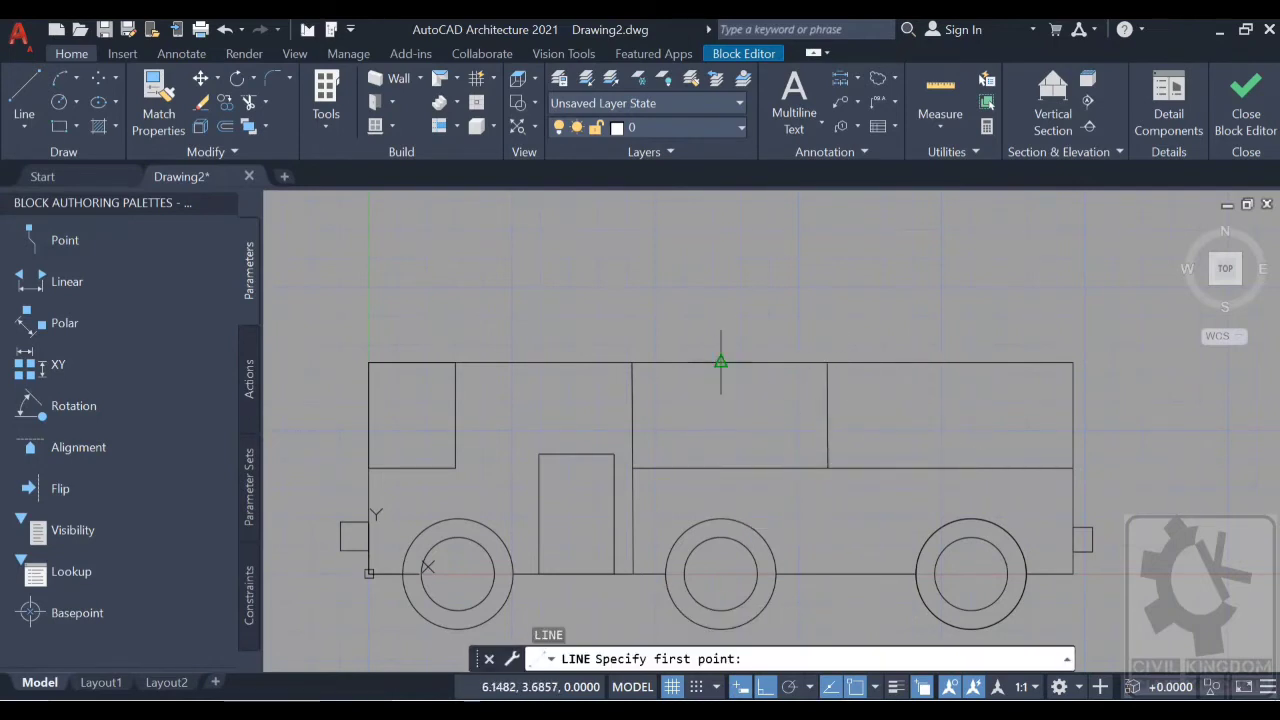
{"action": "left_click", "coordinate": [720, 362]}
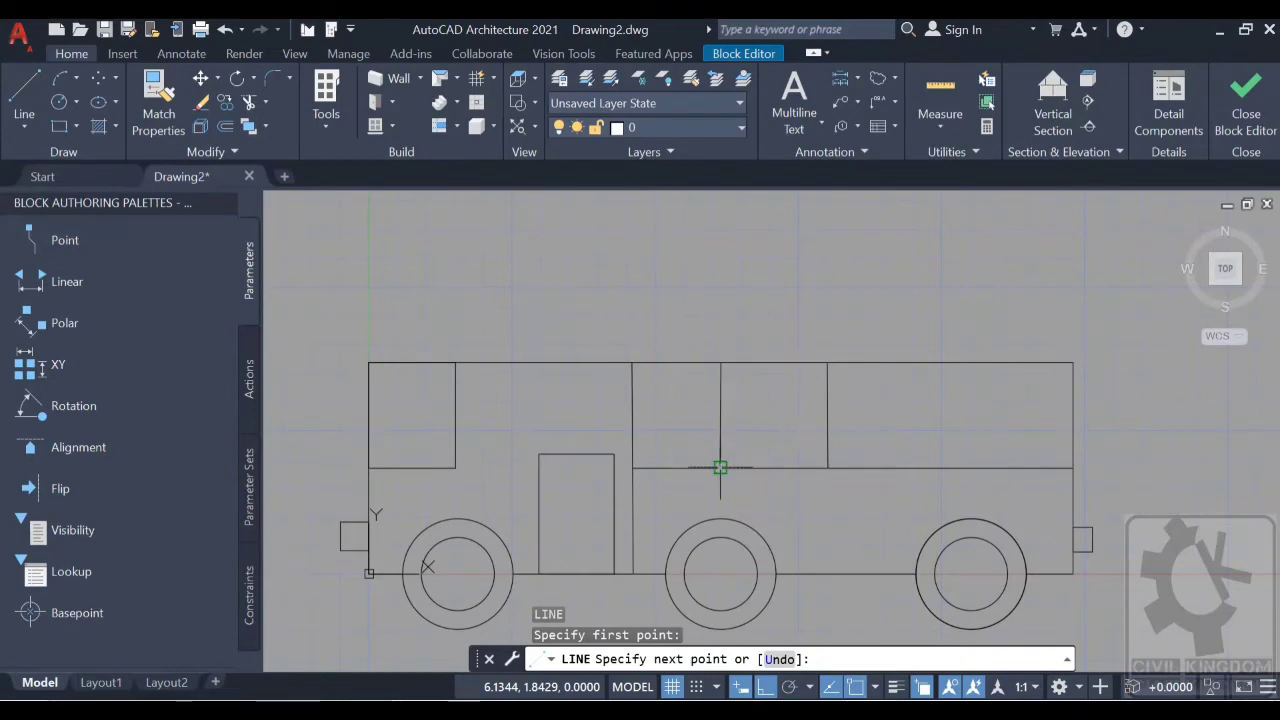
{"action": "left_click", "coordinate": [720, 467]}
{"action": "key", "text": "Escape"}
{"action": "key", "text": "Return"}
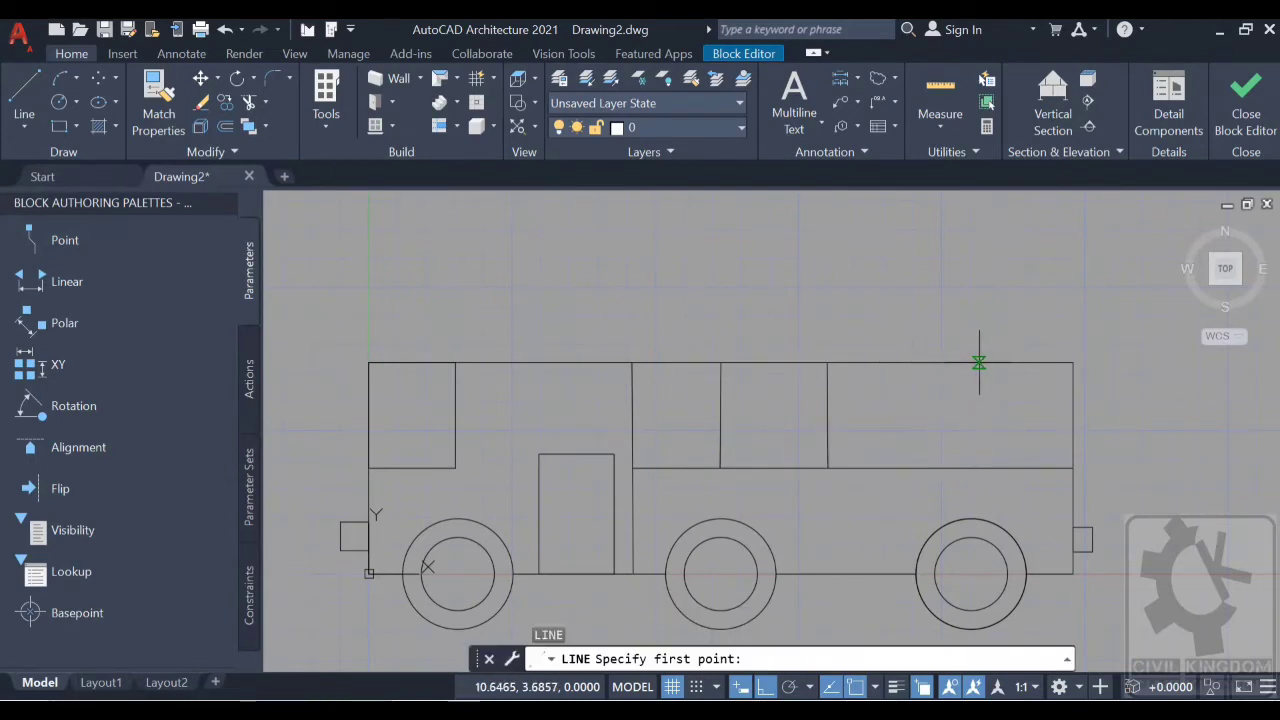
{"action": "left_click", "coordinate": [940, 362]}
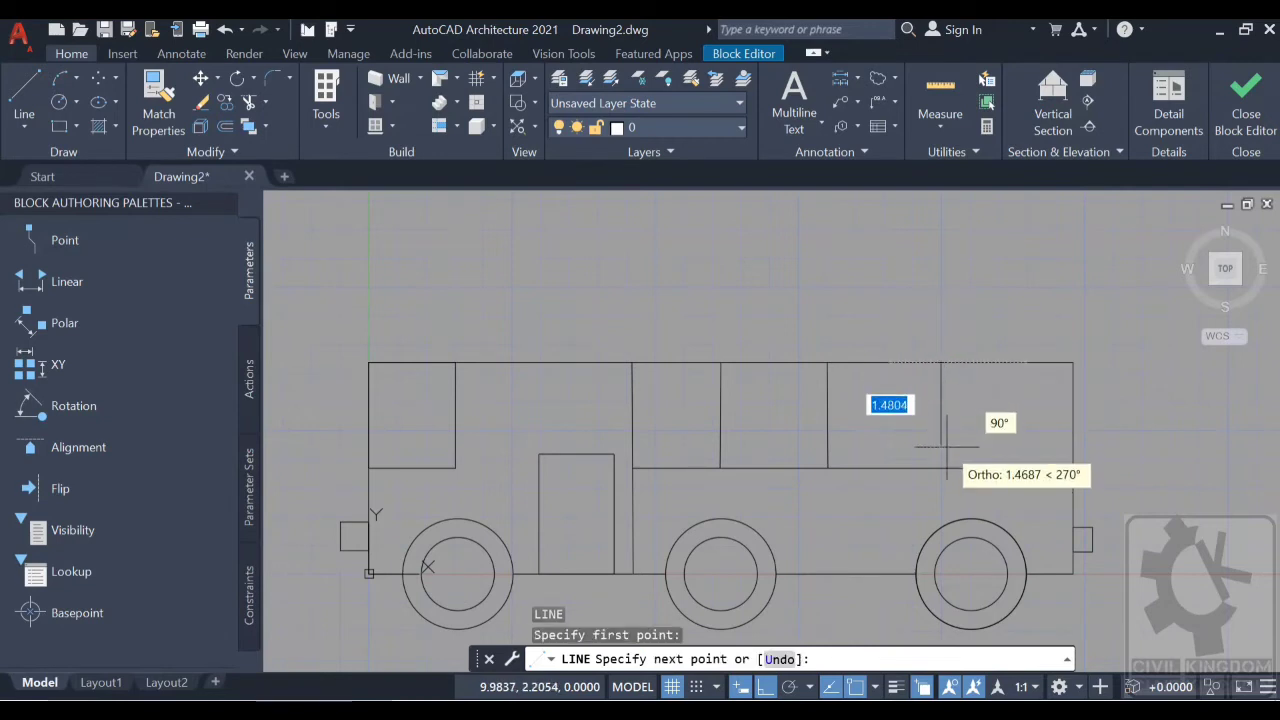
{"action": "key", "text": "Escape"}
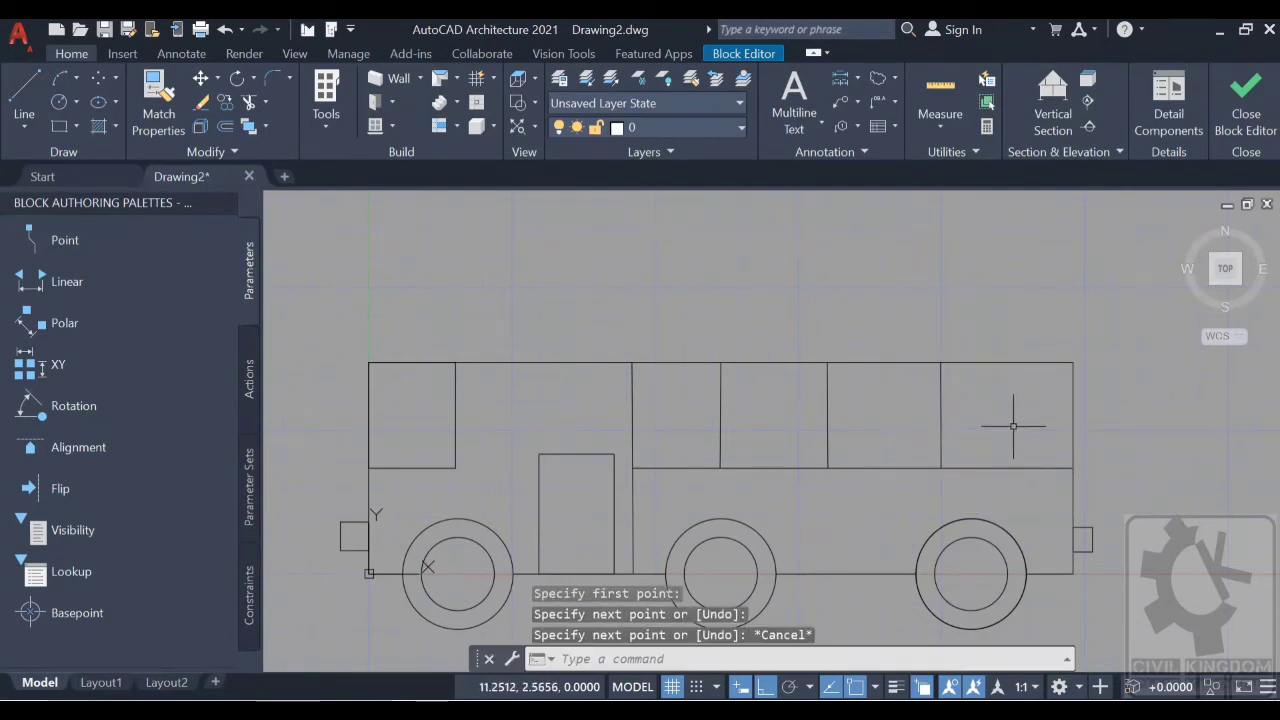
Step: Close the Block Editor and save the changes to the bus block
{"action": "scroll", "coordinate": [1000, 430], "scroll_direction": "down", "scroll_amount": 3}
{"action": "scroll", "coordinate": [991, 366], "scroll_direction": "up", "scroll_amount": 1}
{"action": "middle_click_drag", "start_coordinate": [991, 366], "coordinate": [804, 350]}
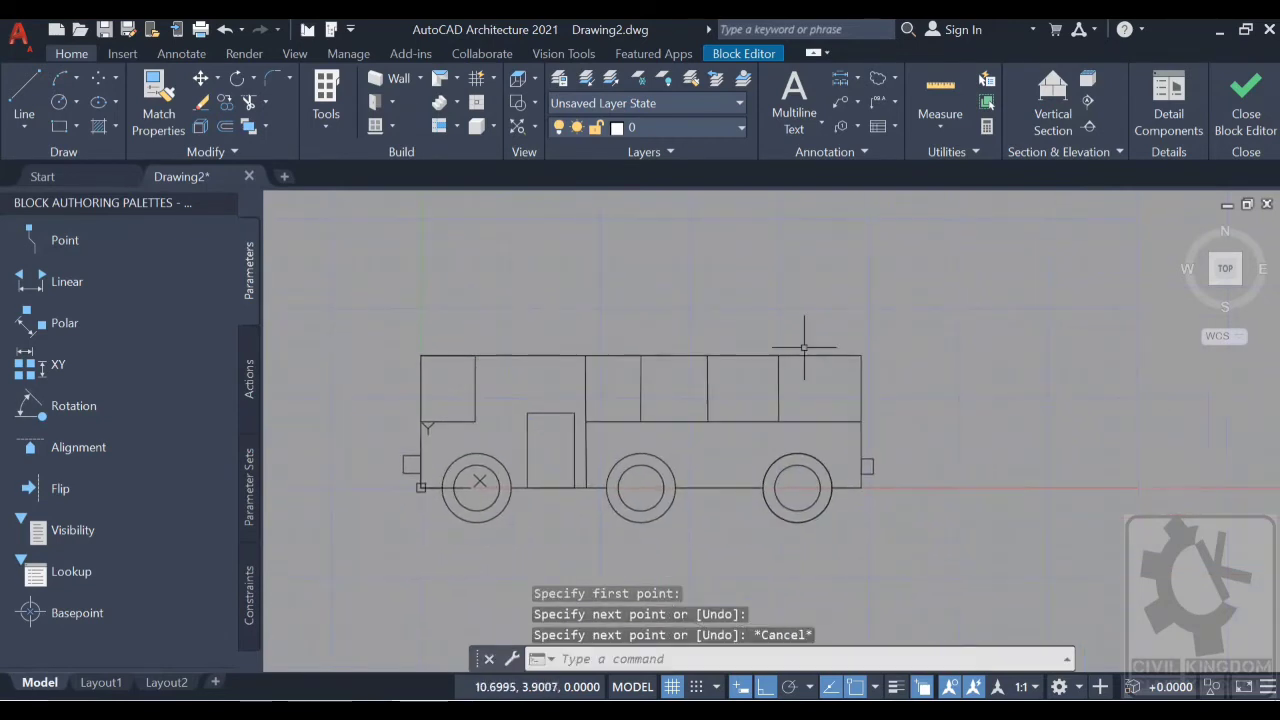
{"action": "left_click", "coordinate": [1241, 117]}
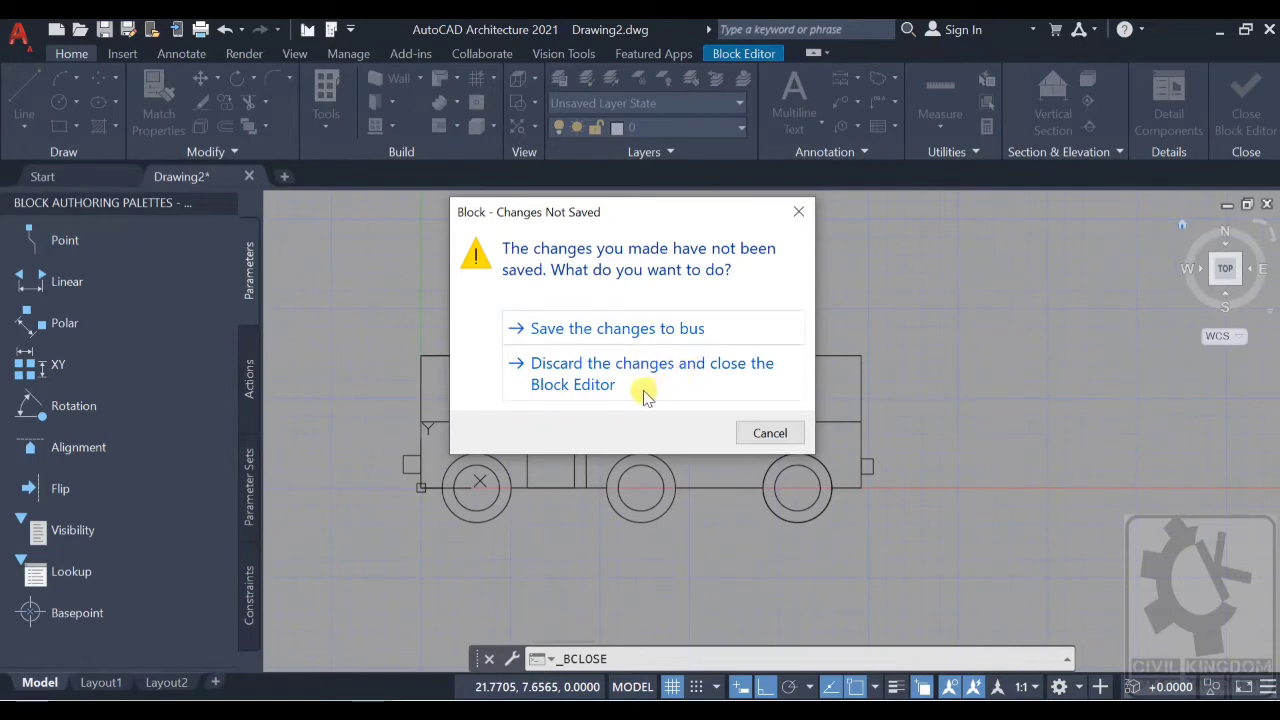
{"action": "left_click", "coordinate": [622, 328]}
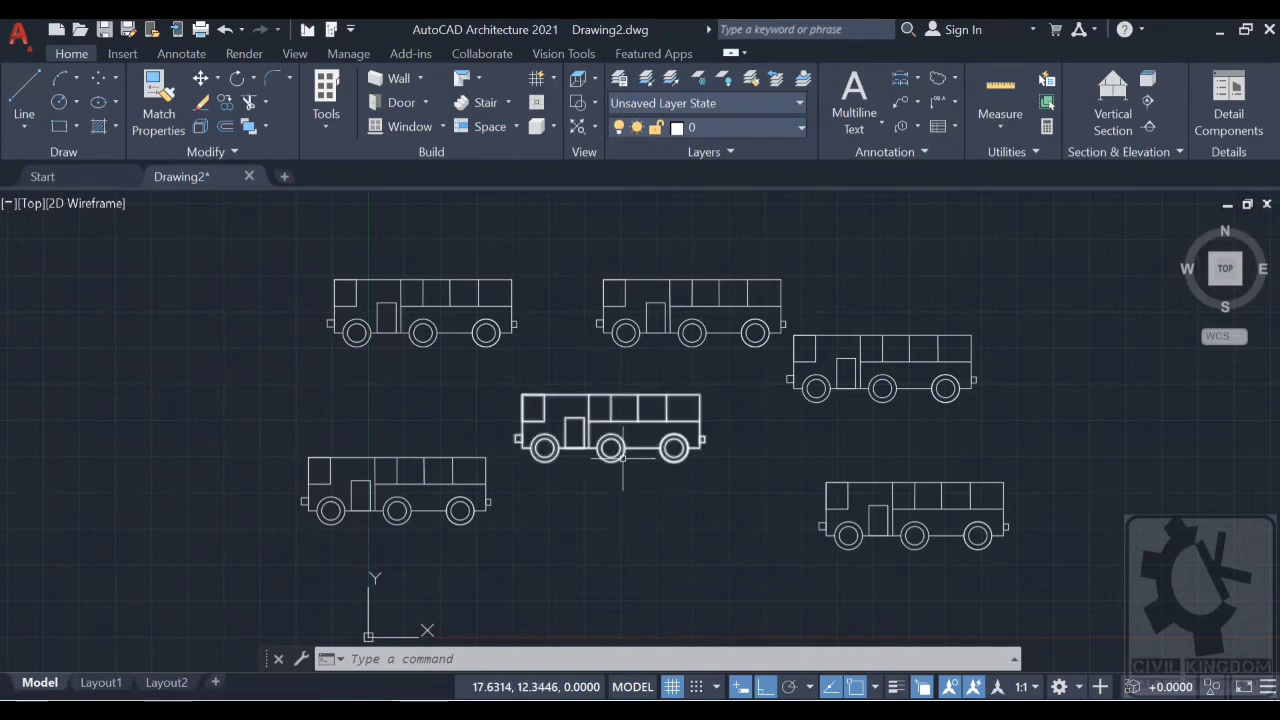
{"action": "mouse_move", "coordinate": [622, 455]}
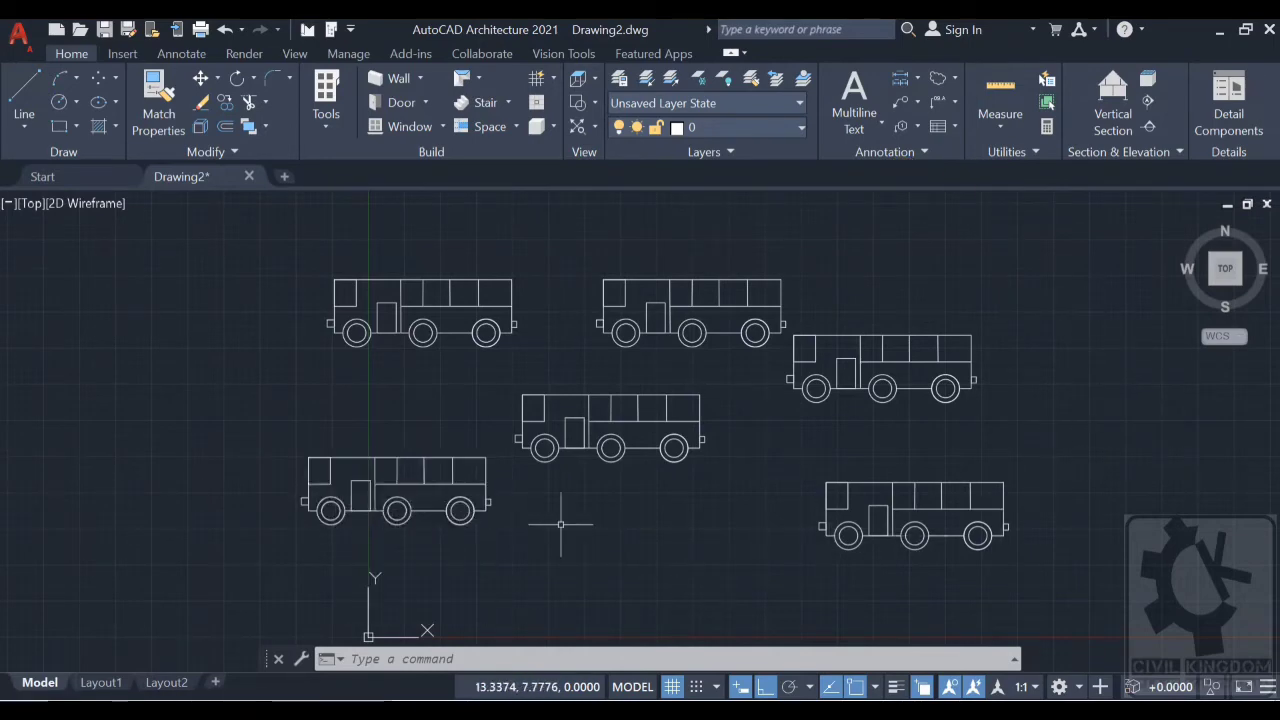
{"action": "left_click", "coordinate": [609, 461]}
{"action": "key", "text": "Escape"}
{"action": "middle_click_drag", "start_coordinate": [816, 538], "coordinate": [733, 524]}
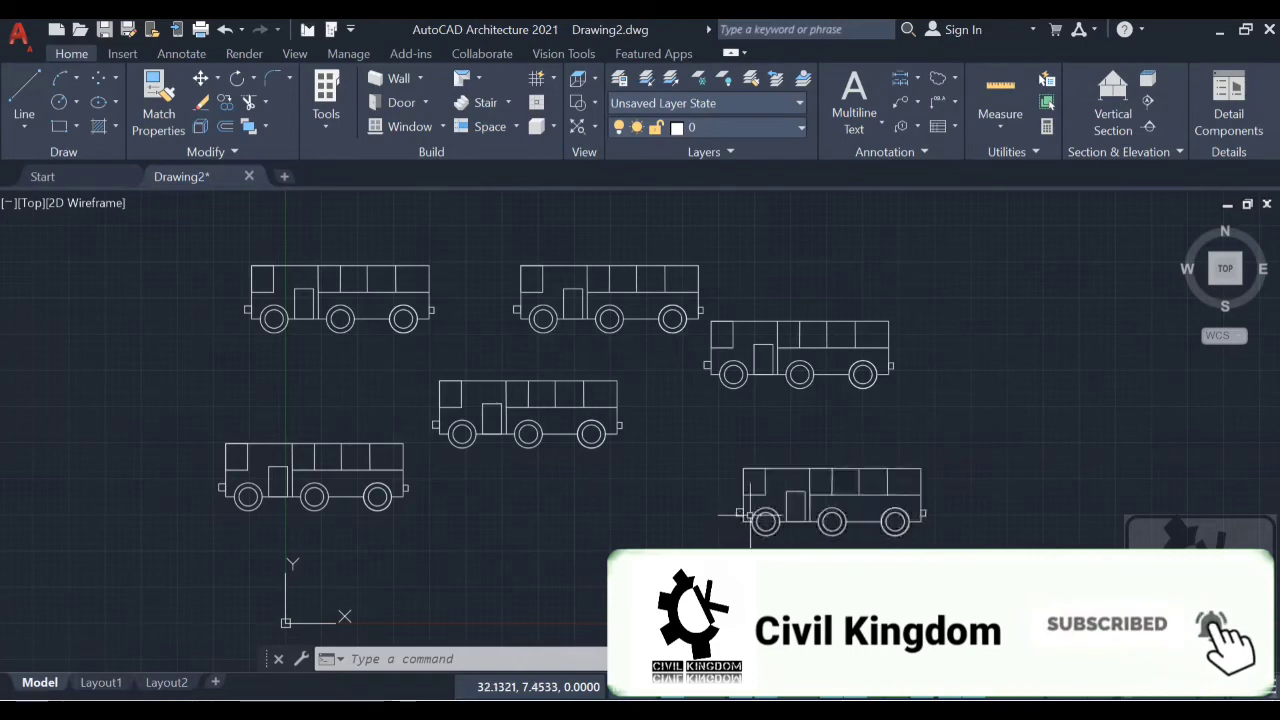
Step: Select all six bus blocks in the drawing and combine them with the GROUP command
{"action": "left_click", "coordinate": [745, 513]}
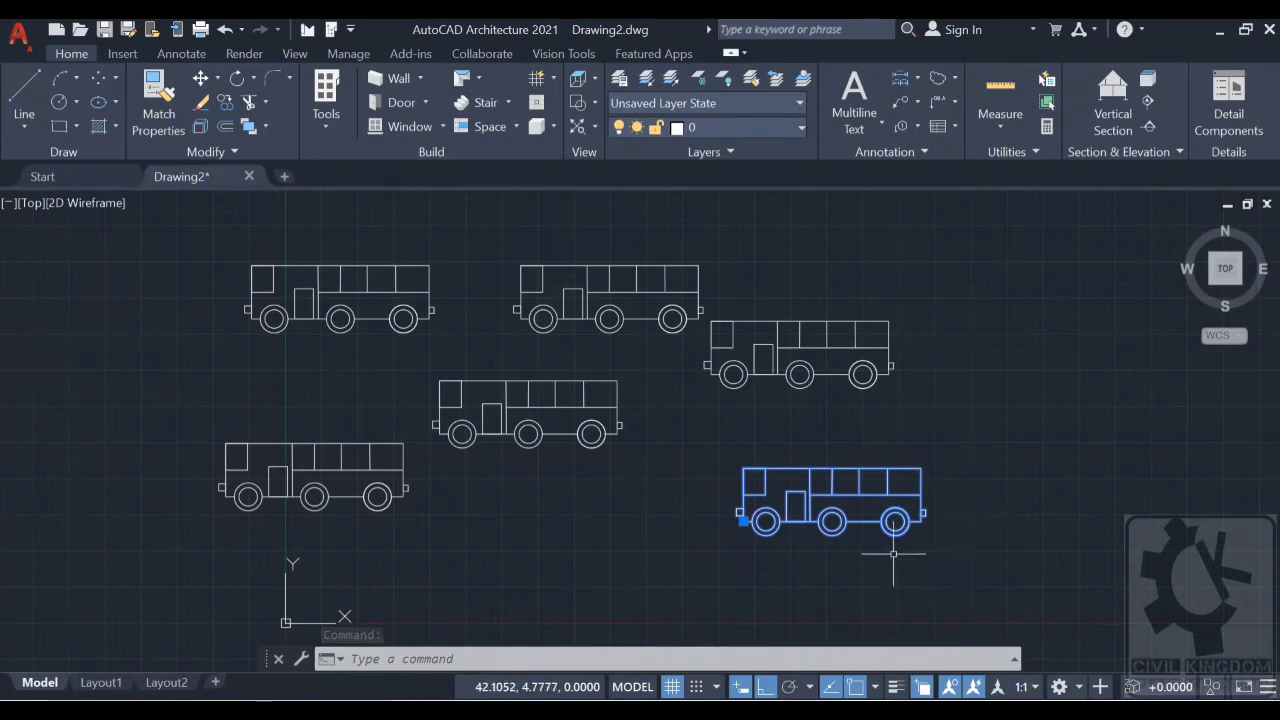
{"action": "key", "text": "Escape"}
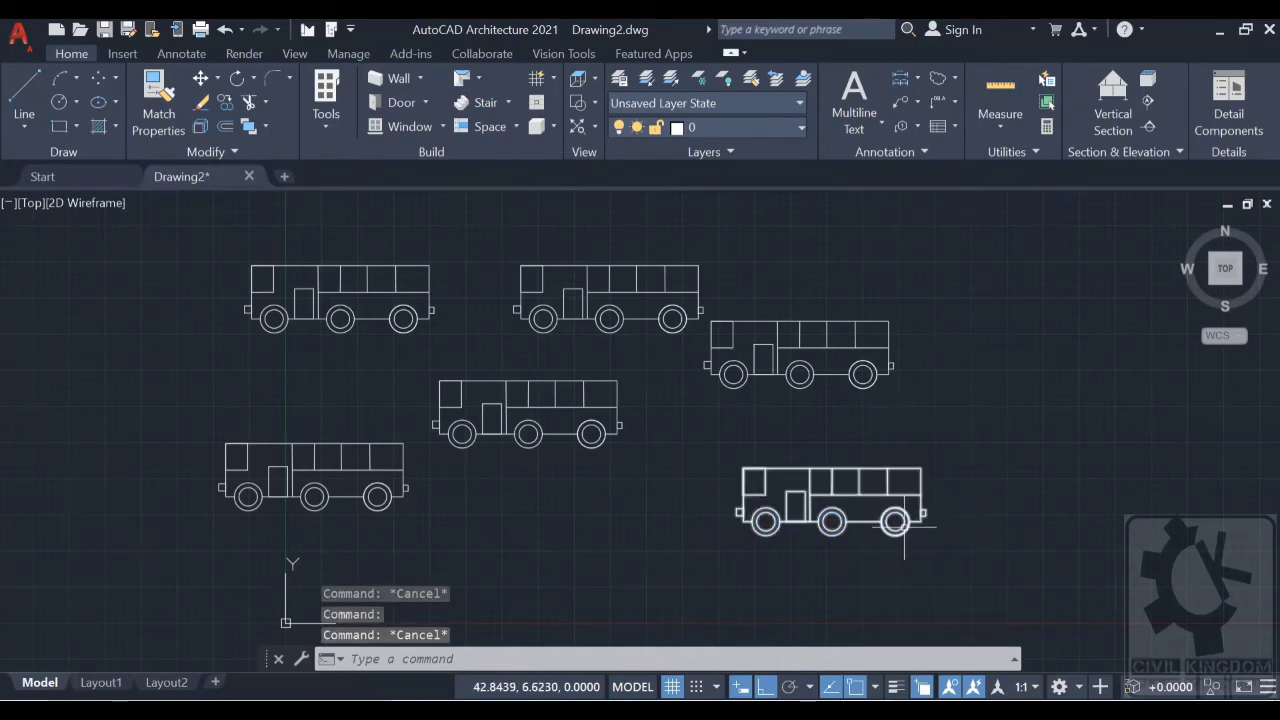
{"action": "left_click", "coordinate": [904, 522]}
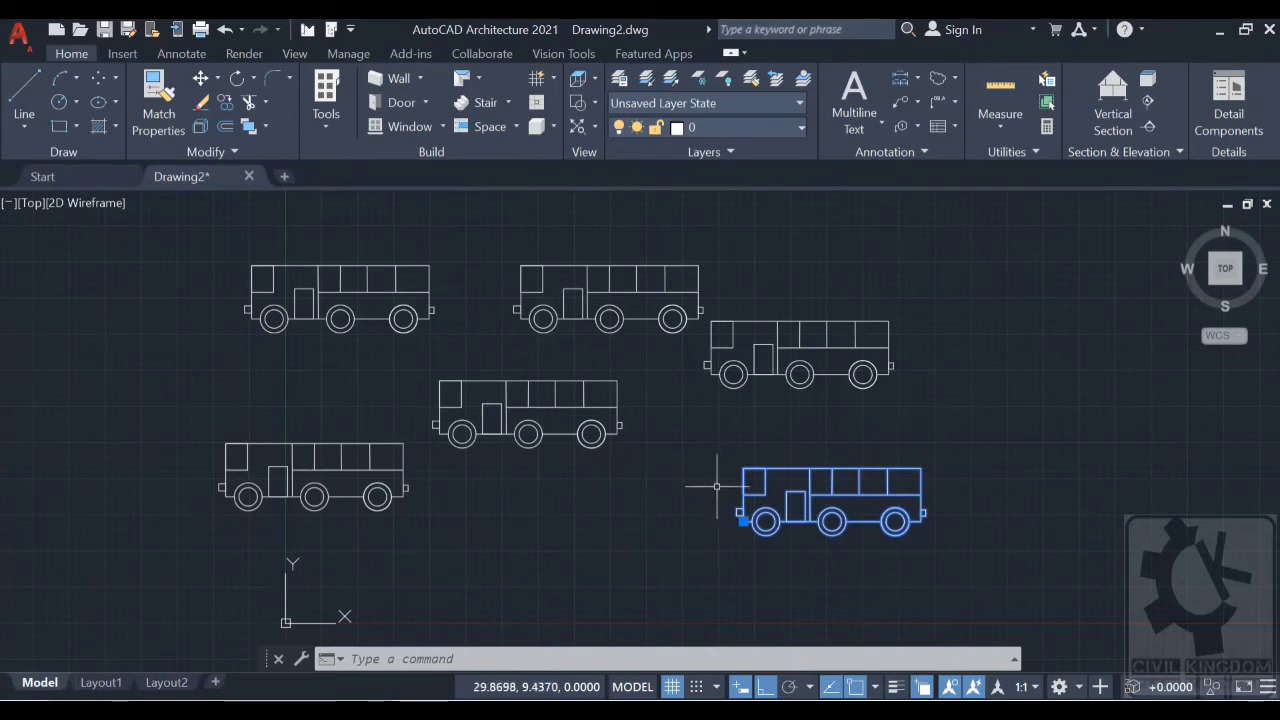
{"action": "left_click", "coordinate": [694, 477]}
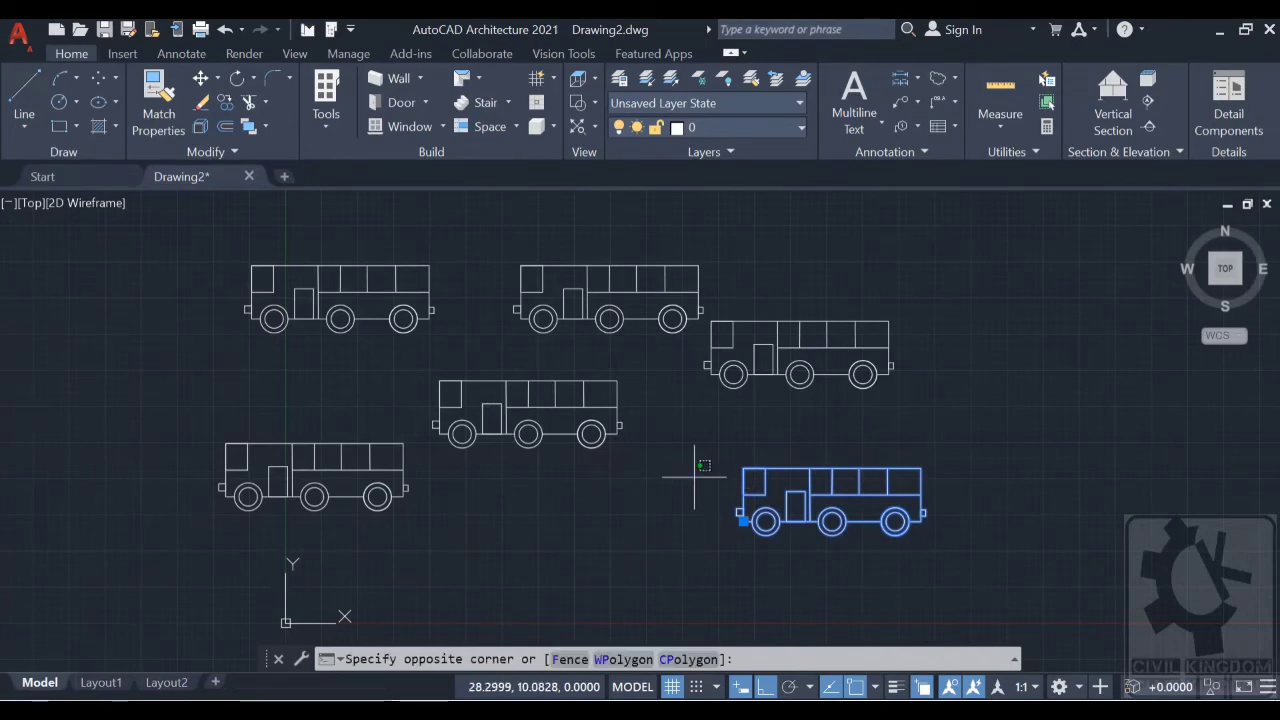
{"action": "mouse_move", "coordinate": [694, 477]}
{"action": "left_mouse_down"}
{"action": "mouse_move", "coordinate": [591, 349]}
{"action": "mouse_move", "coordinate": [180, 251]}
{"action": "mouse_move", "coordinate": [177, 234]}
{"action": "left_mouse_up"}
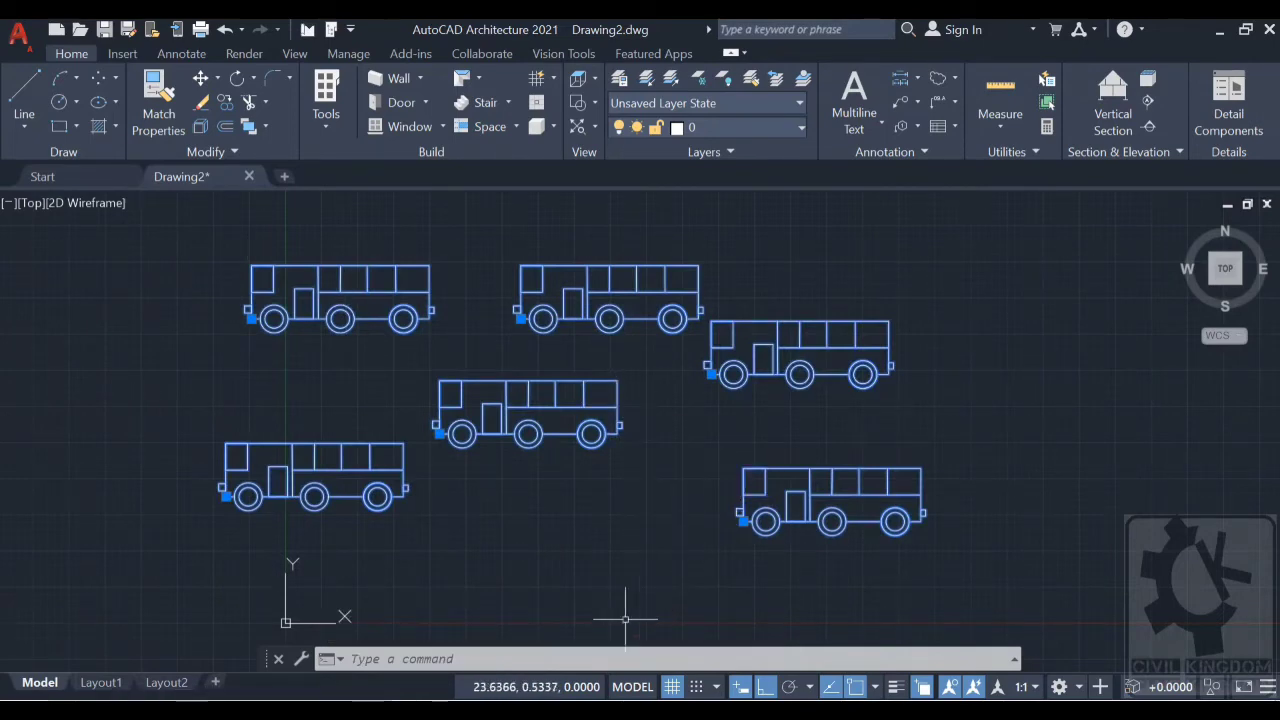
{"action": "left_click", "coordinate": [630, 658]}
{"action": "type", "text": "g"}
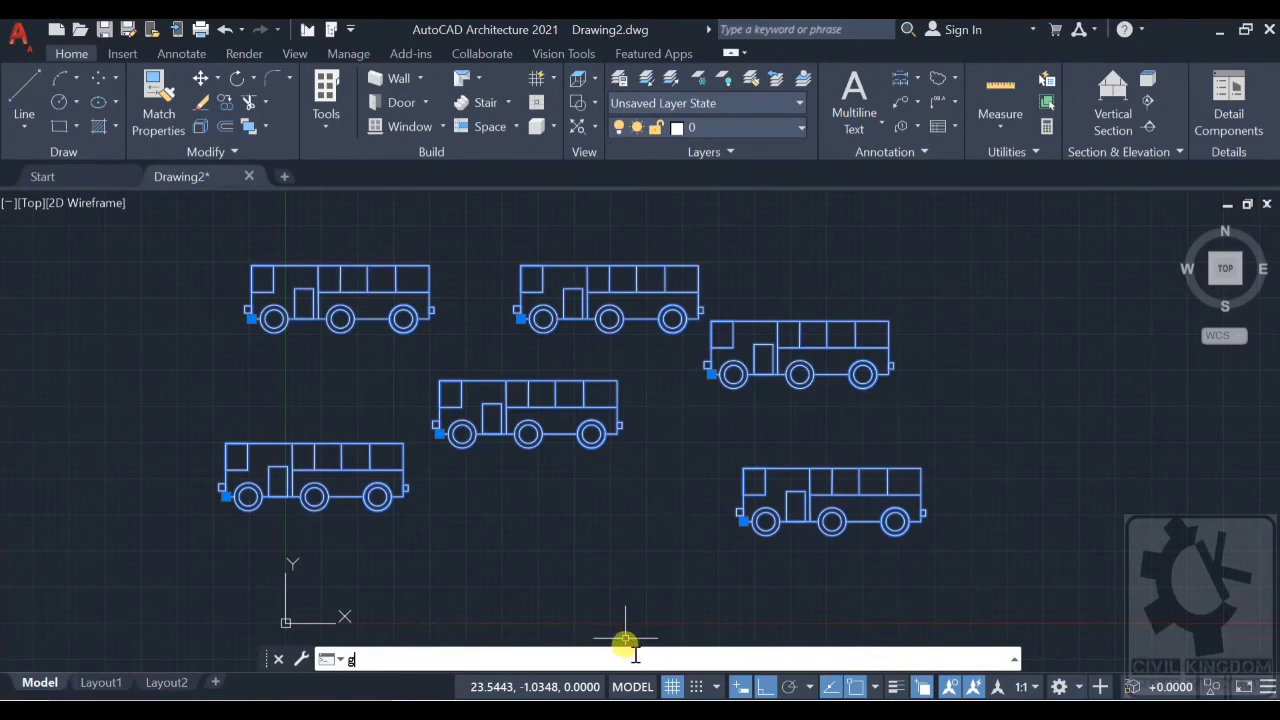
{"action": "type", "text": "r"}
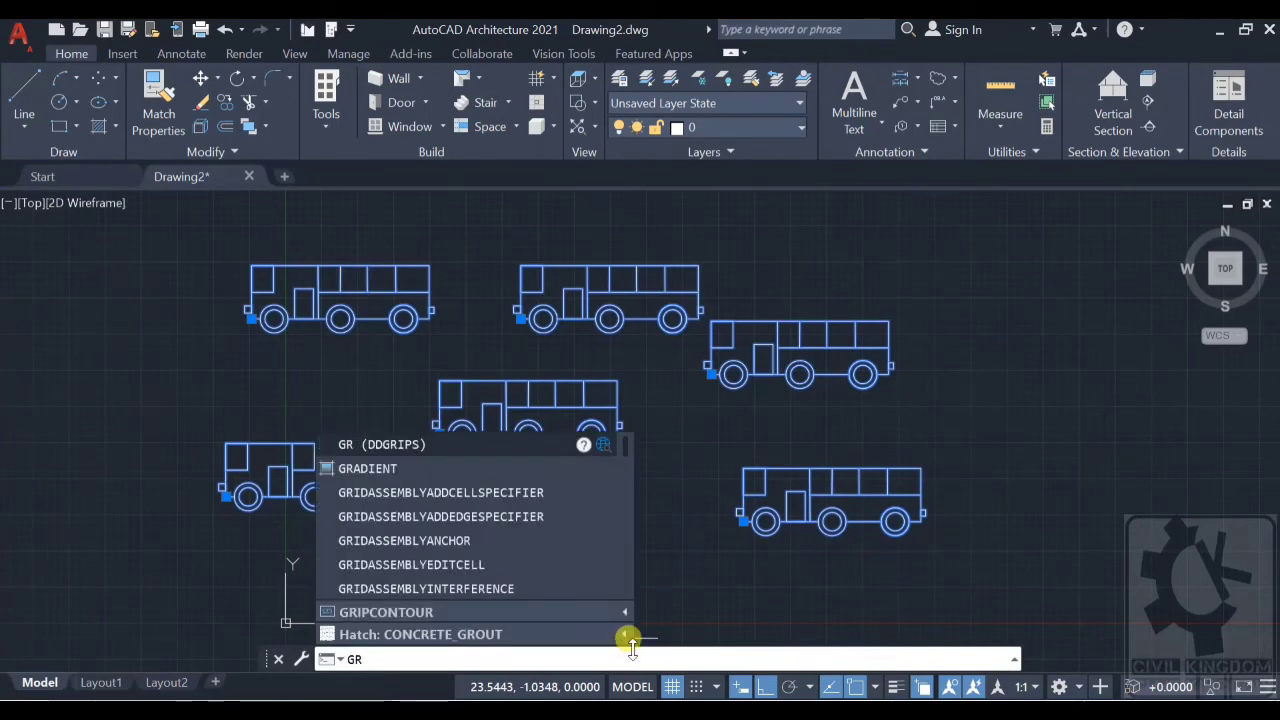
{"action": "type", "text": "o"}
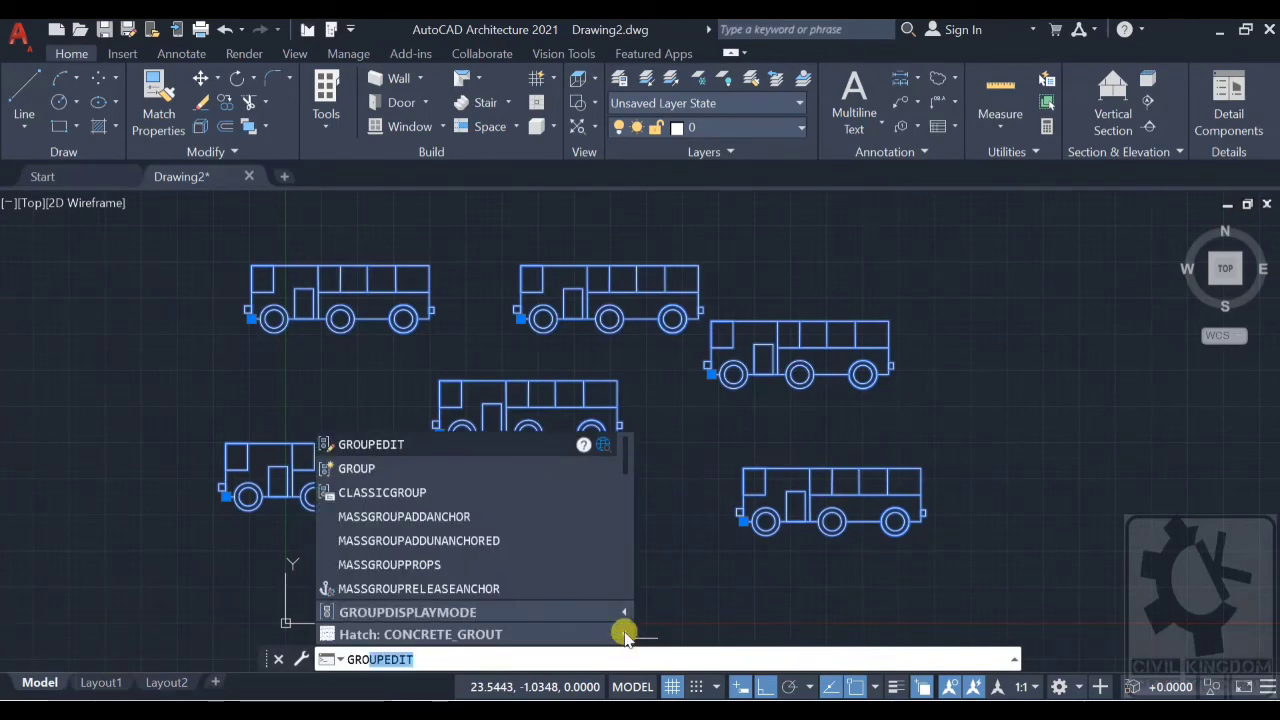
{"action": "left_click", "coordinate": [392, 468]}
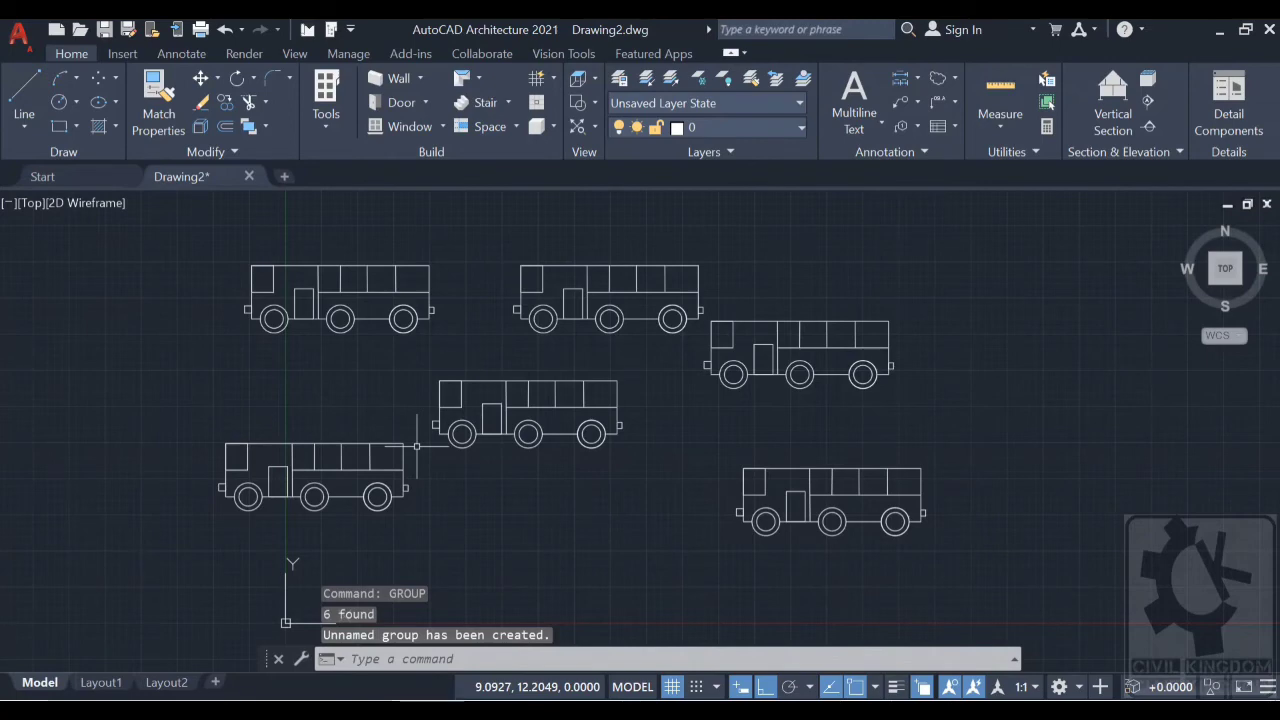
Step: Test the group by selecting one of its buses, and undo the grouping of the buses
{"action": "left_click", "coordinate": [757, 522]}
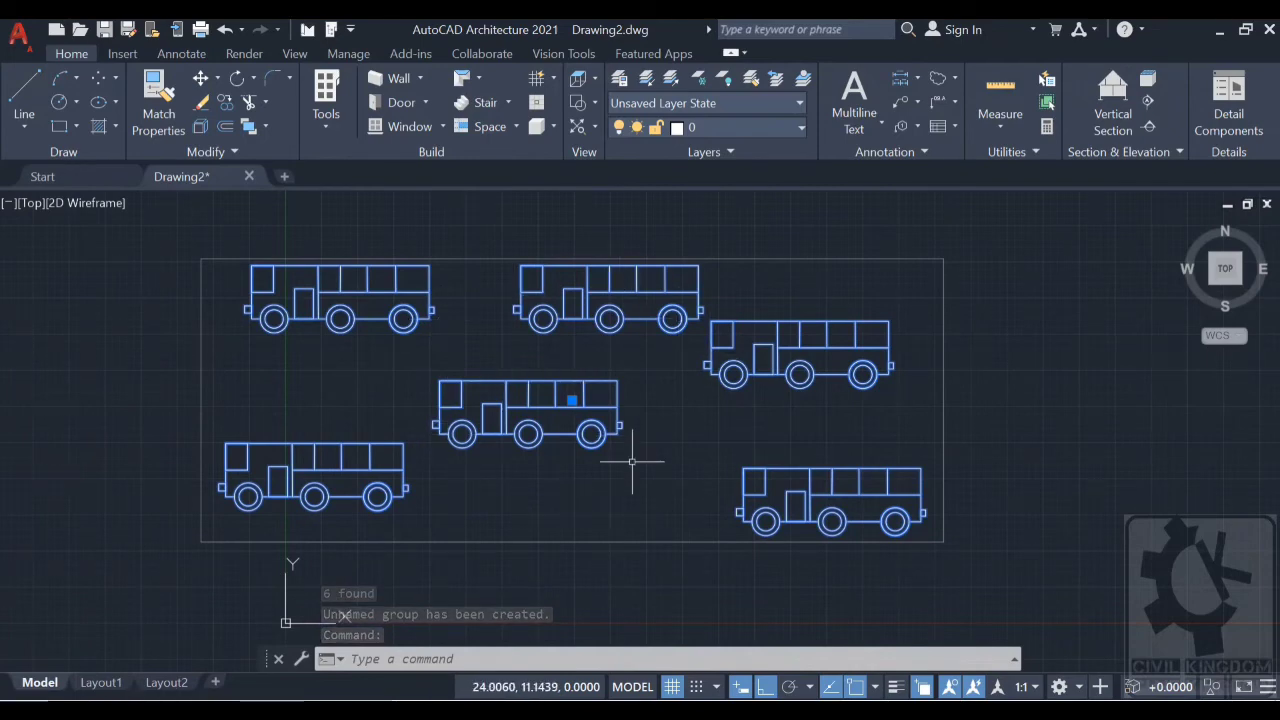
{"action": "scroll", "coordinate": [14, 482], "scroll_direction": "down", "scroll_amount": 2}
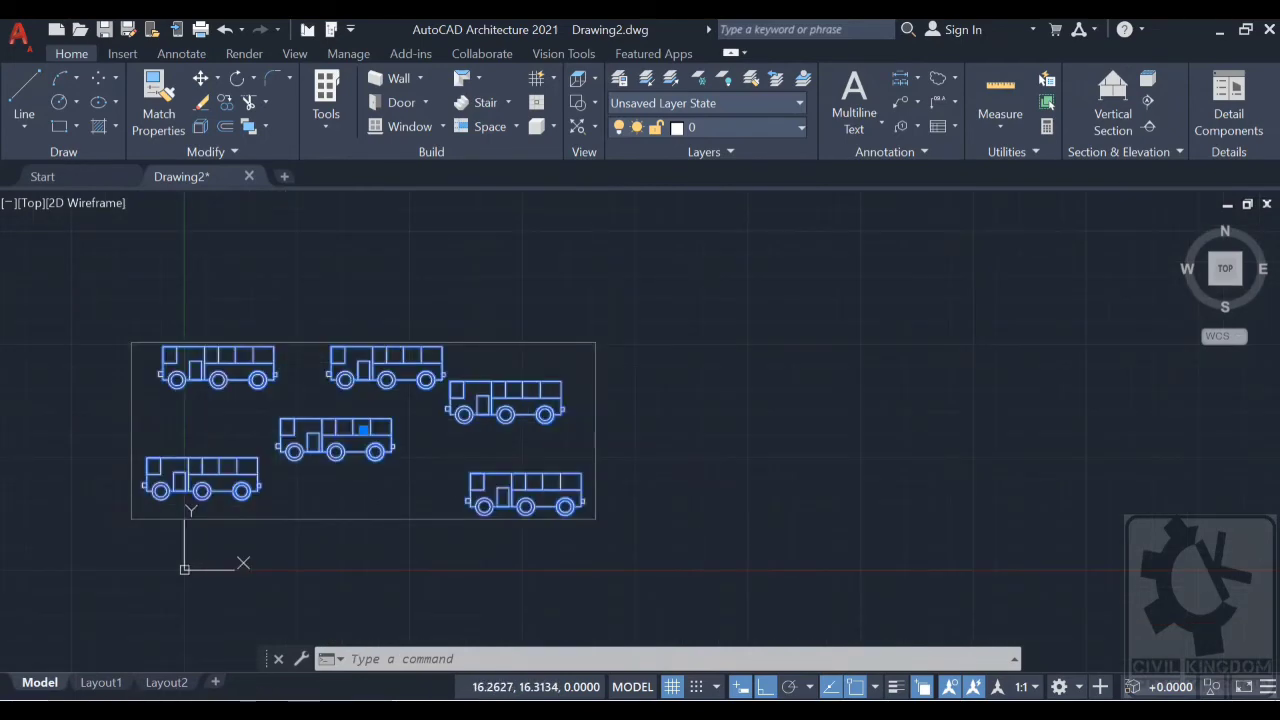
{"action": "left_click", "coordinate": [236, 29]}
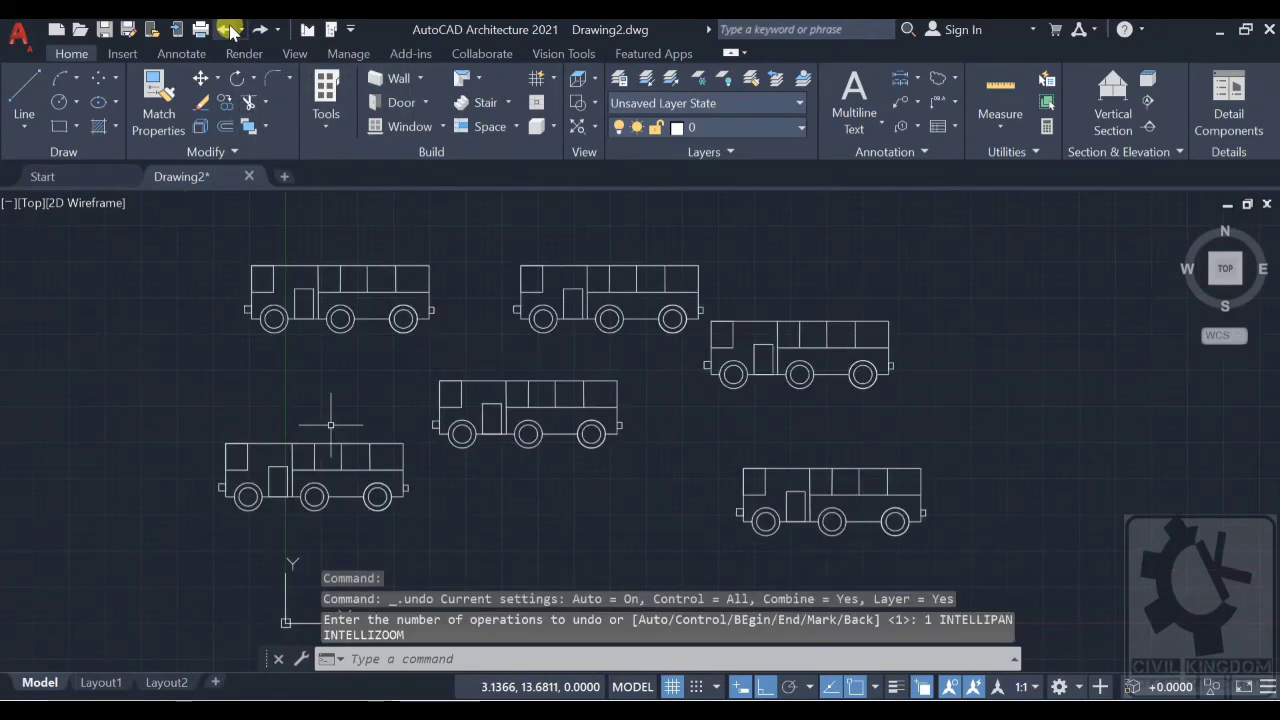
{"action": "left_click", "coordinate": [615, 410]}
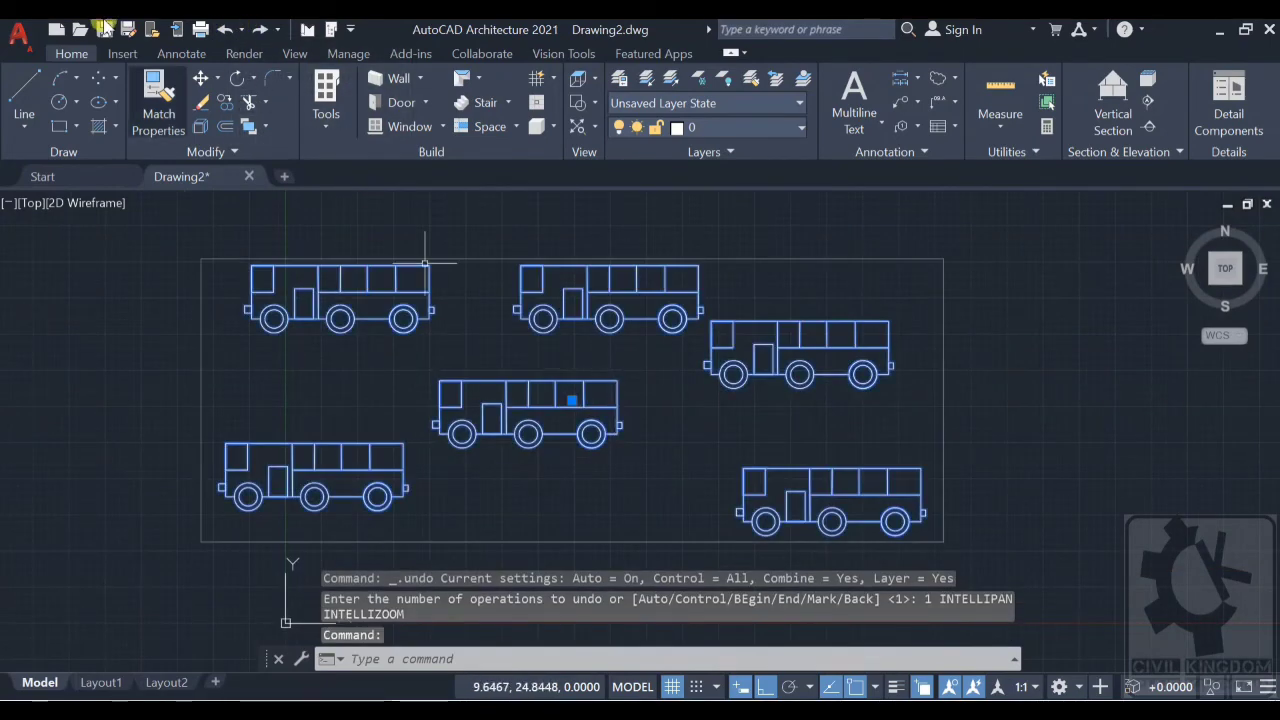
{"action": "left_click", "coordinate": [223, 36]}
{"action": "left_click", "coordinate": [223, 36]}
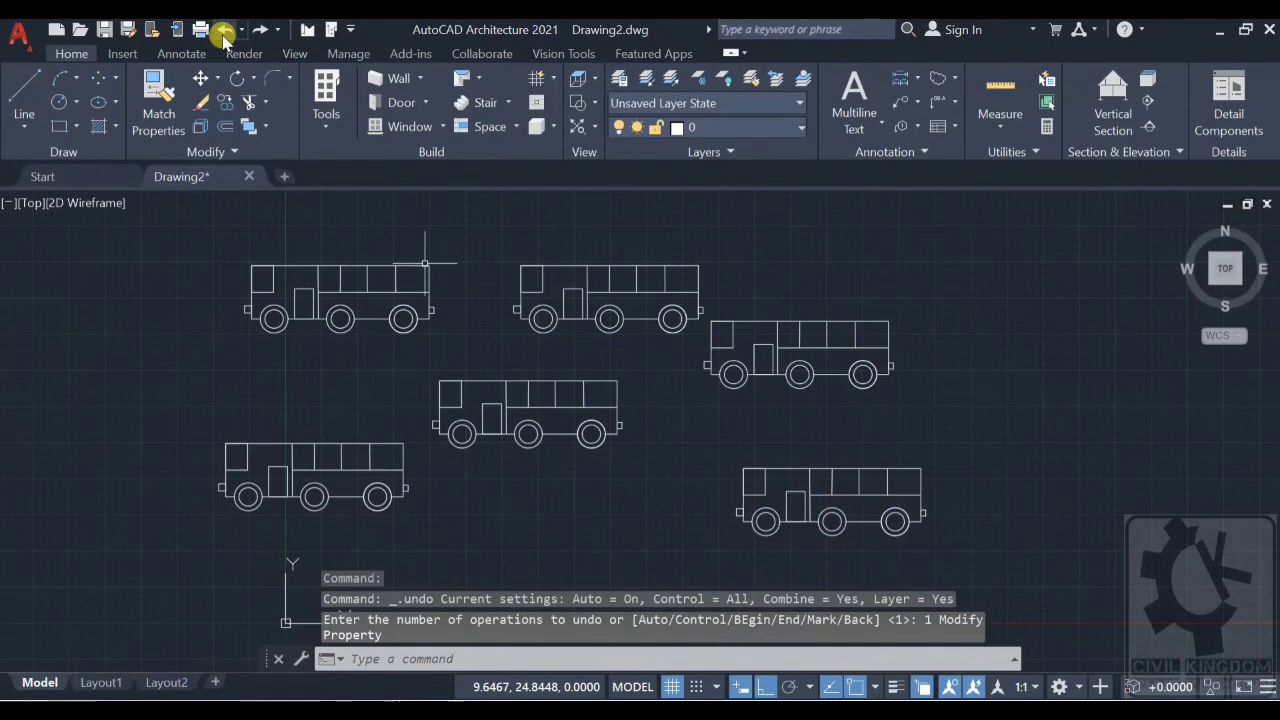
{"action": "left_click", "coordinate": [617, 382]}
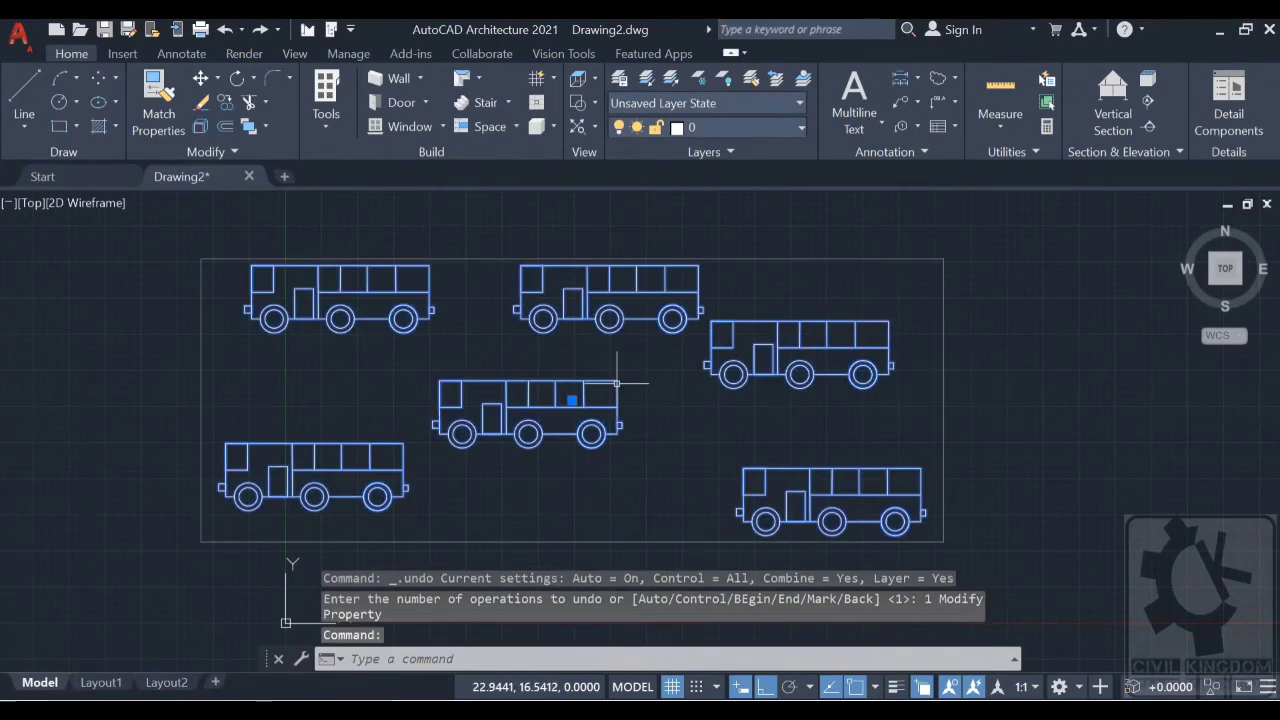
{"action": "left_click", "coordinate": [224, 36]}
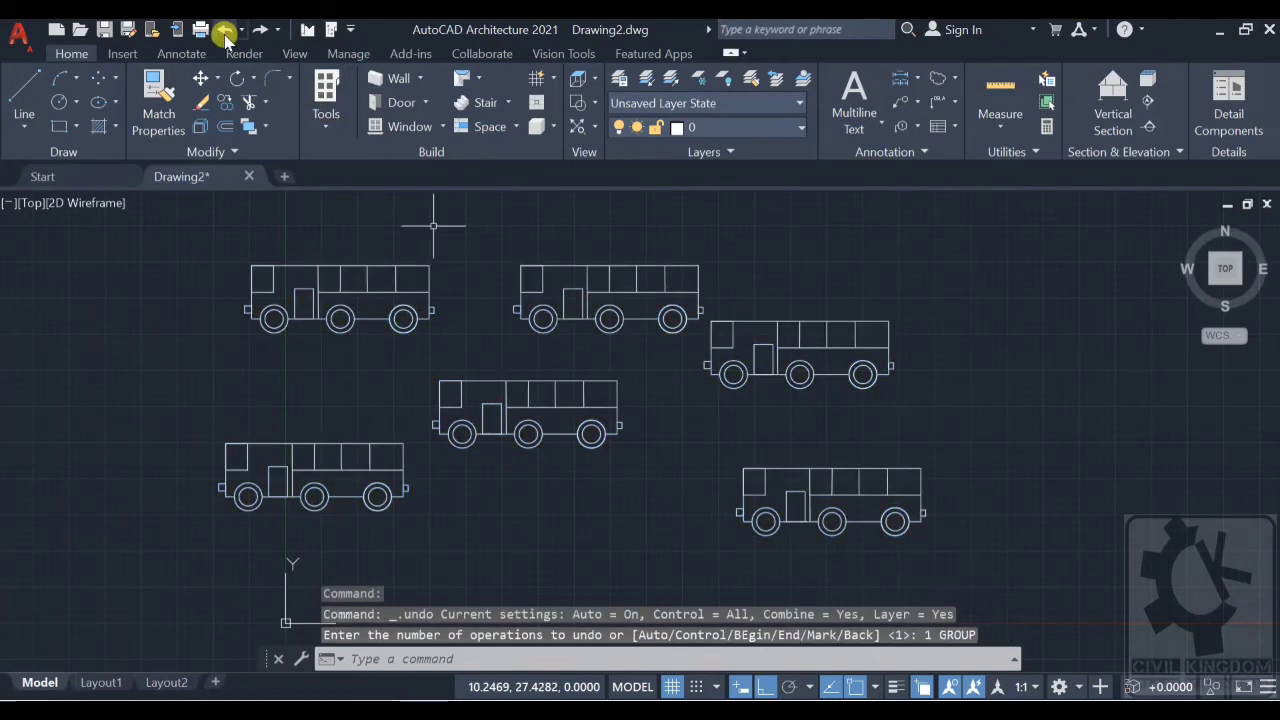
{"action": "left_click", "coordinate": [224, 36]}
{"action": "key", "text": "ctrl+z"}
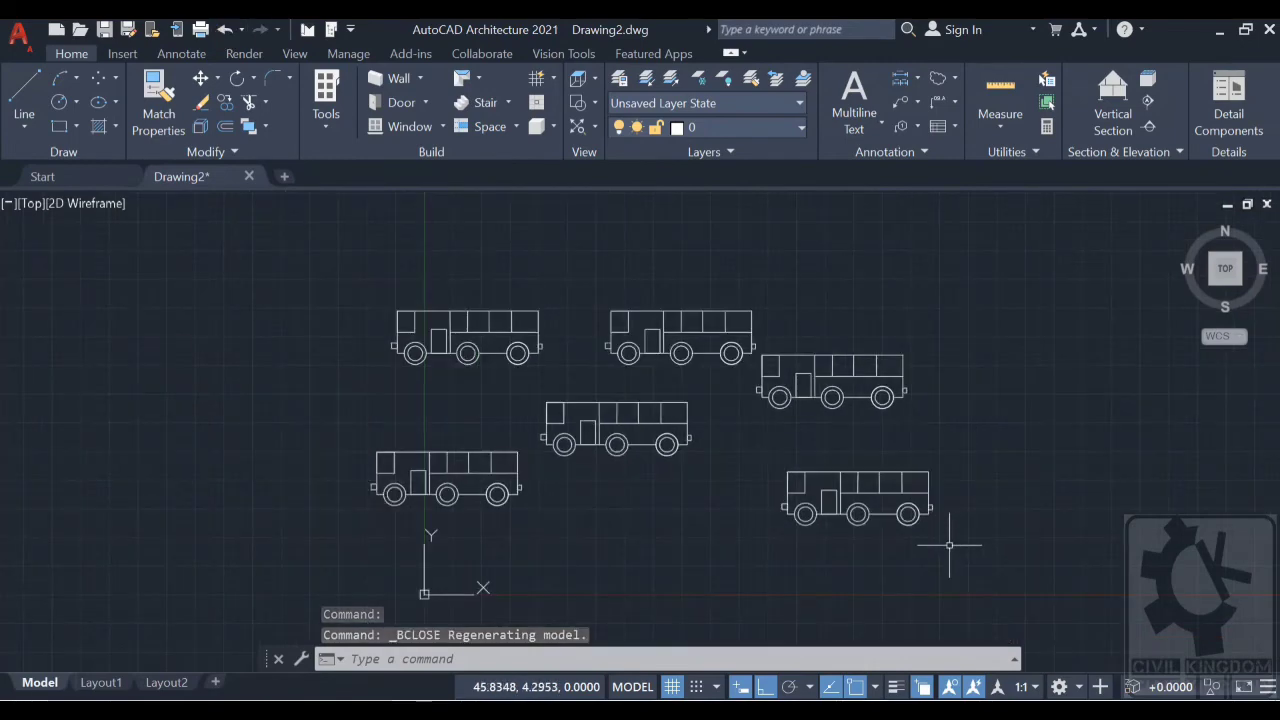
Step: Group all six buses again as one unnamed group using a crossing selection around them and the GROUP command
{"action": "left_click", "coordinate": [977, 553]}
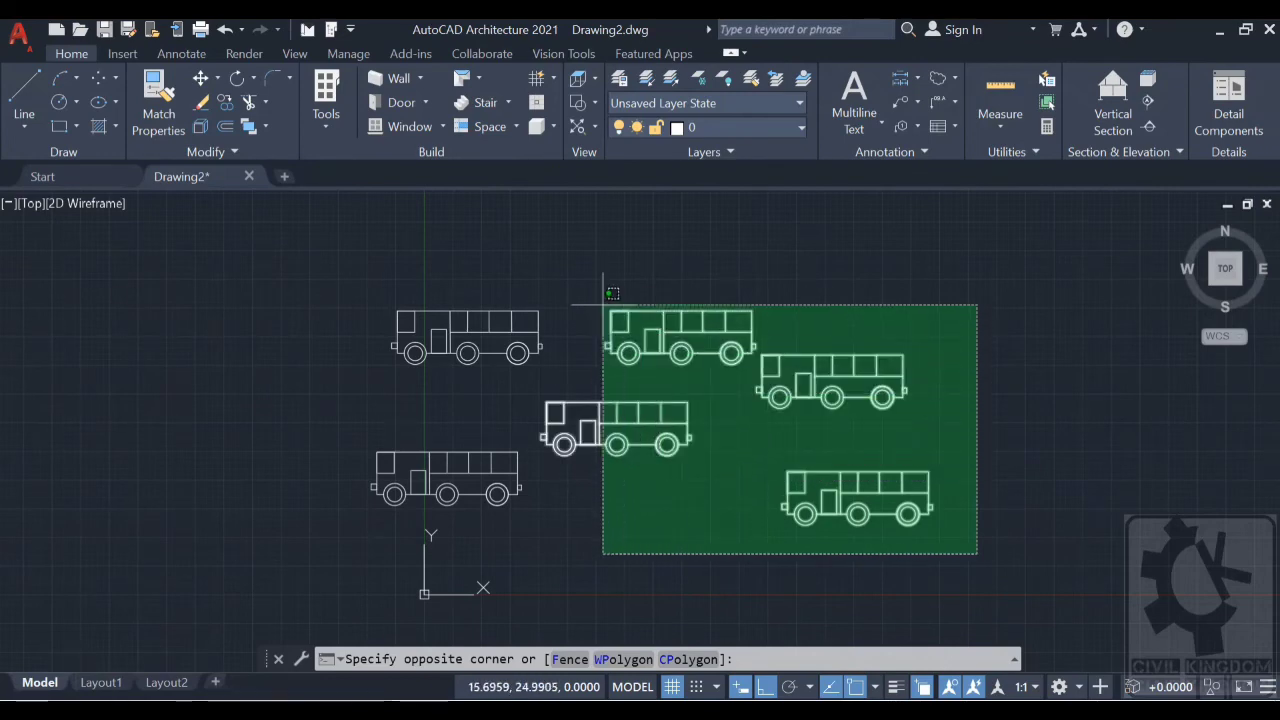
{"action": "left_click", "coordinate": [369, 265]}
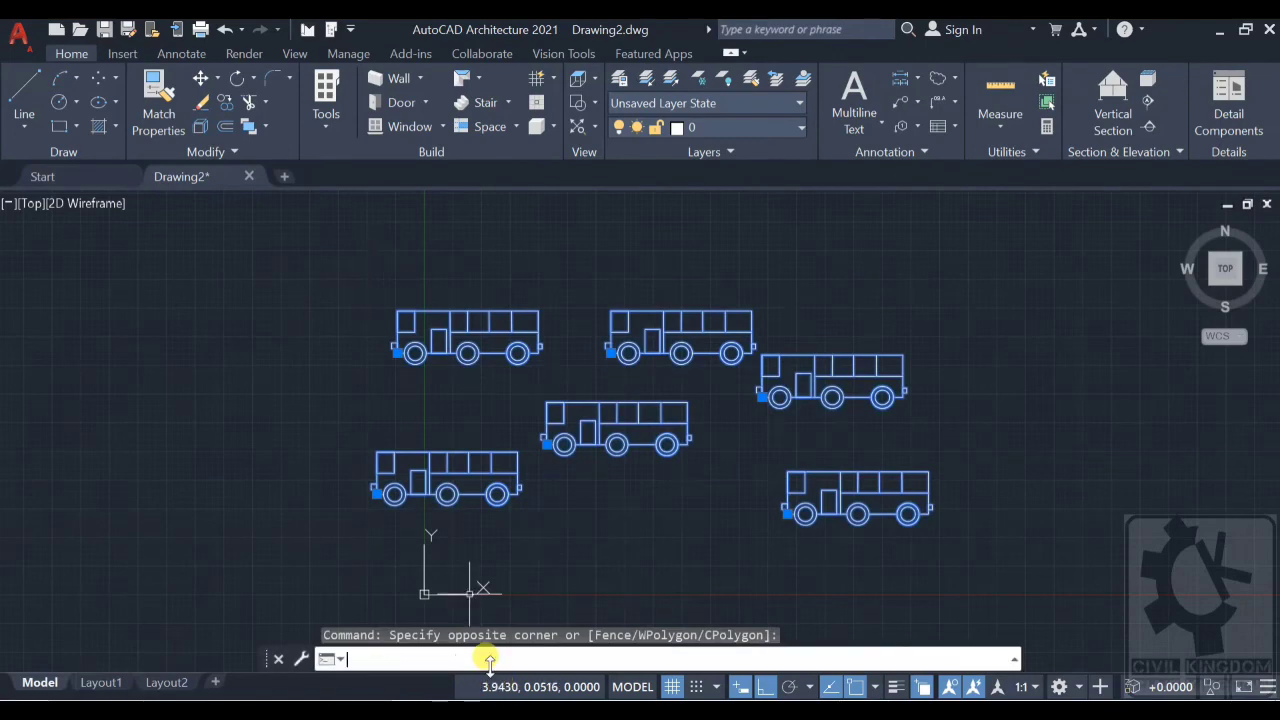
{"action": "type", "text": "gR"}
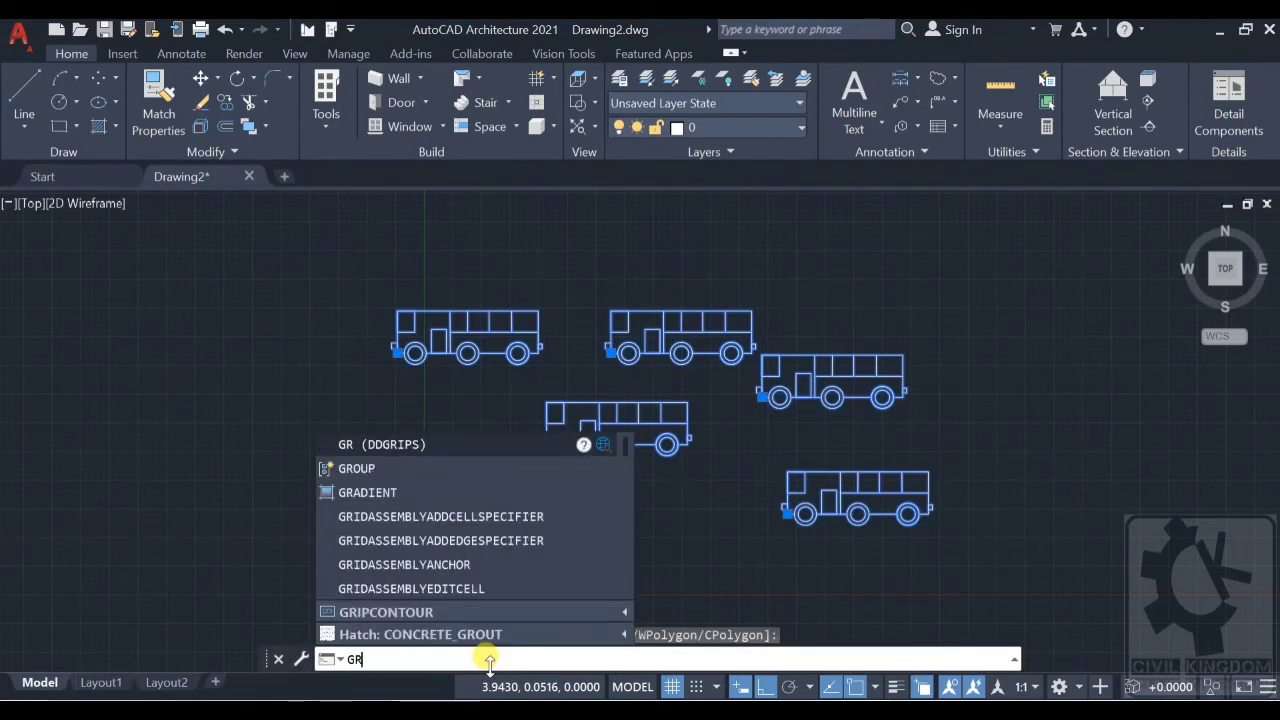
{"action": "type", "text": "o"}
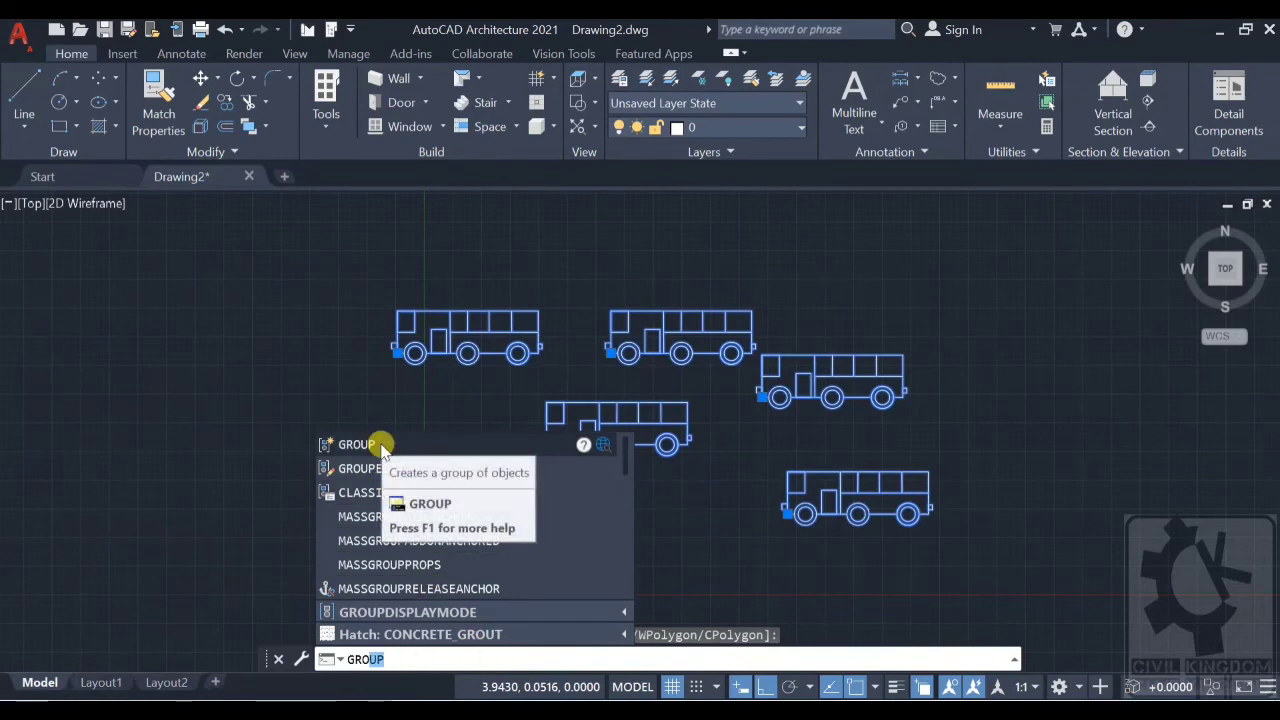
{"action": "left_click", "coordinate": [381, 446]}
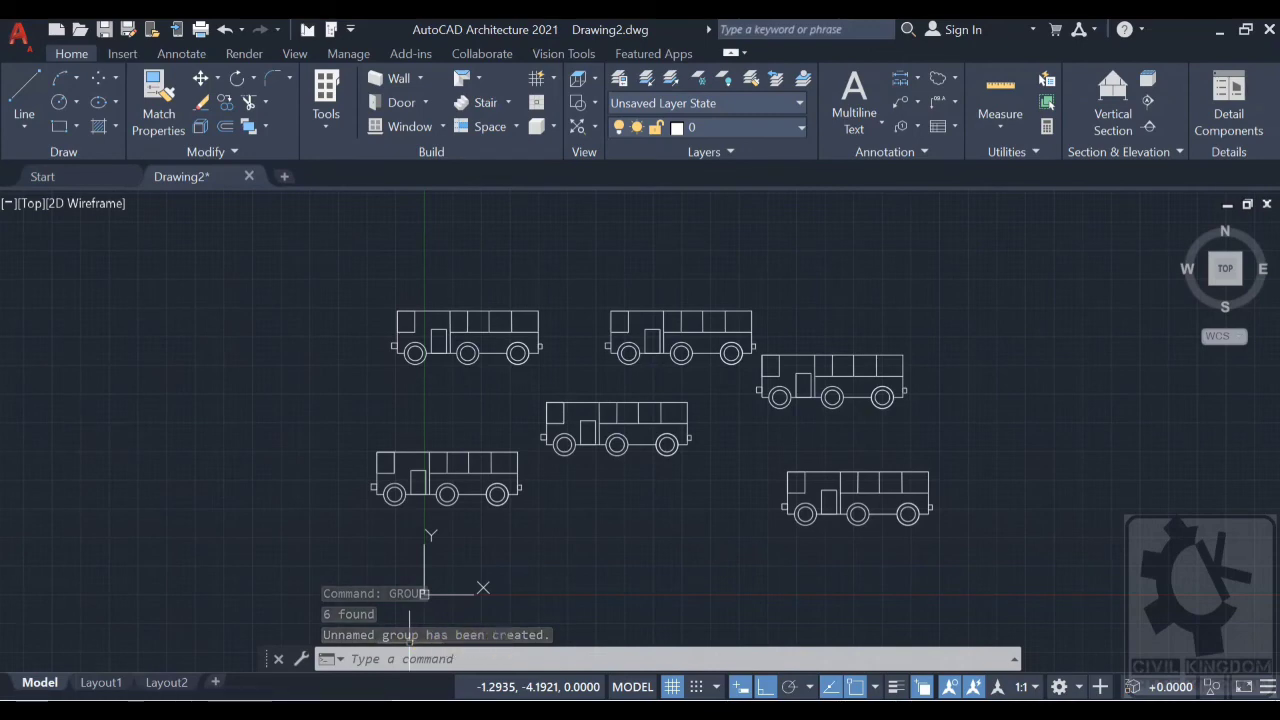
Step: Select a bus to check how the group is selected, clear the selection, and inspect the lower-left bus up close
{"action": "left_click", "coordinate": [909, 515]}
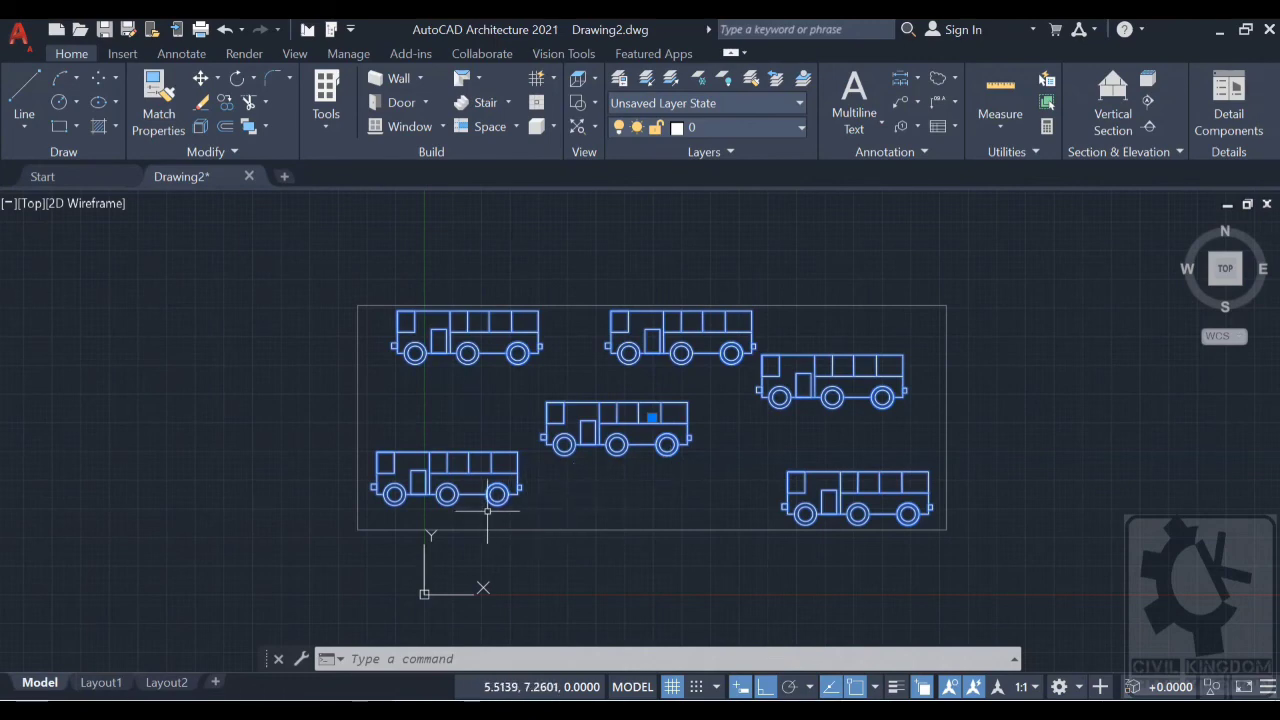
{"action": "key", "text": "Escape"}
{"action": "key", "text": "Escape"}
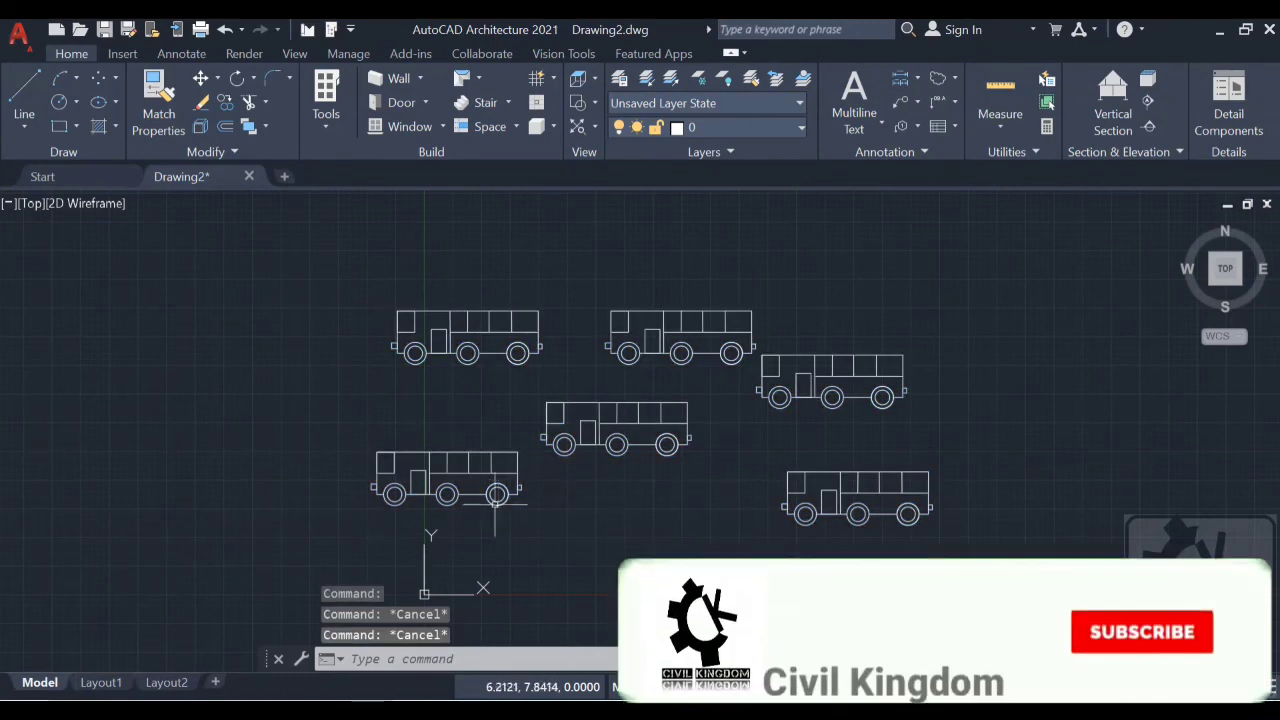
{"action": "mouse_move", "coordinate": [495, 496]}
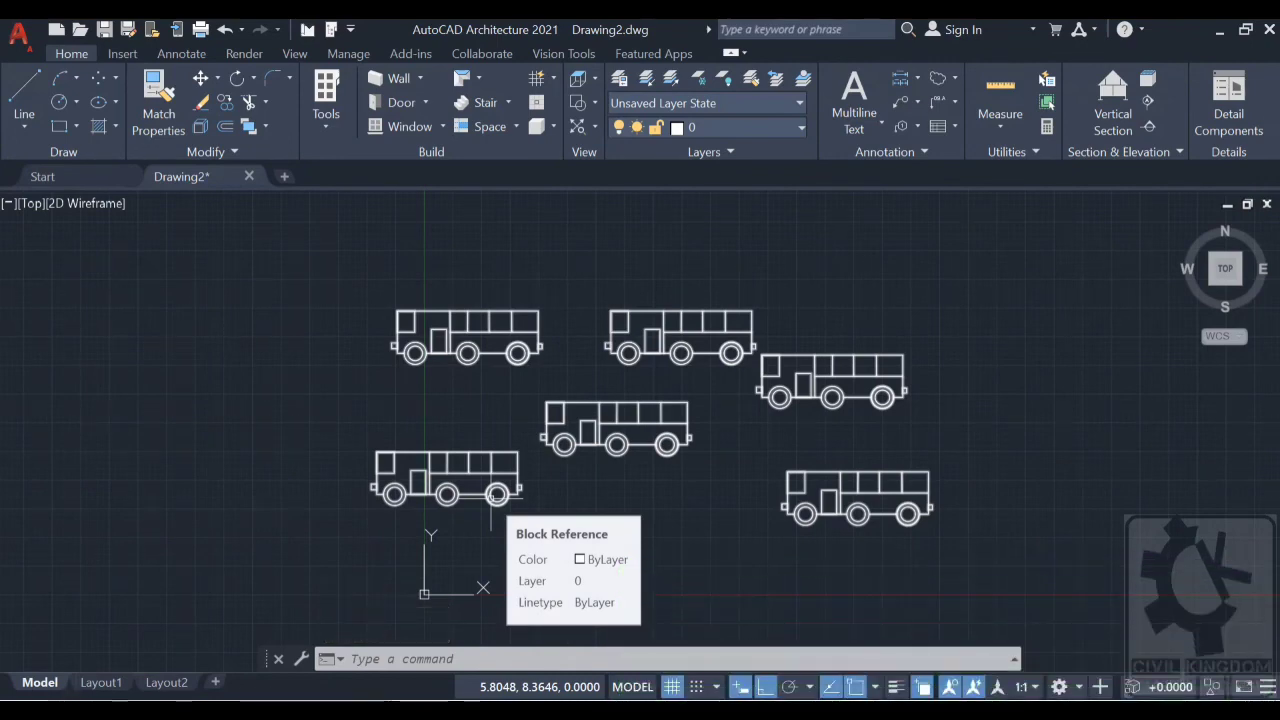
{"action": "scroll", "coordinate": [495, 496], "scroll_direction": "up", "scroll_amount": 4}
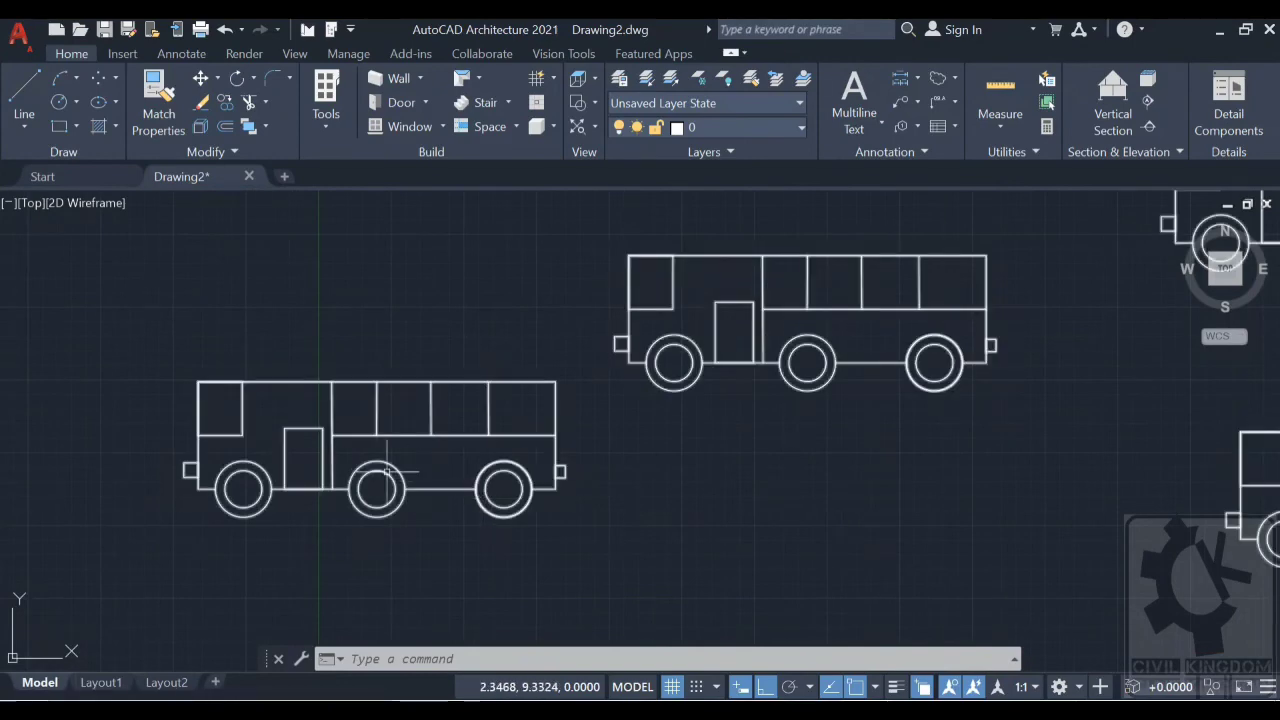